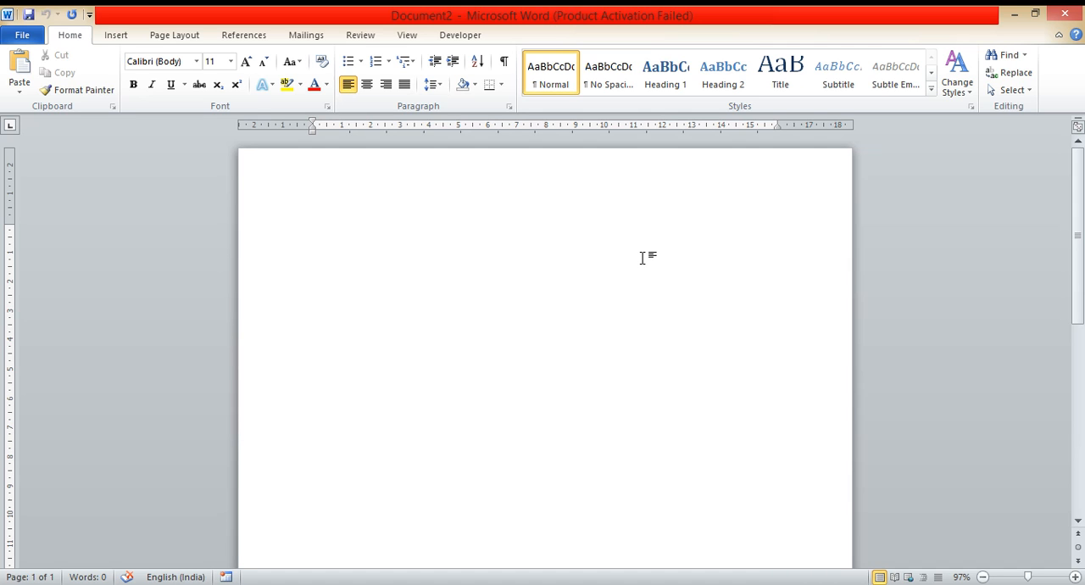
Step: Enter the person's full name on the document's first line and start a new paragraph
text(s)
text(ujata )
text(S. Bha)
text(lerao)
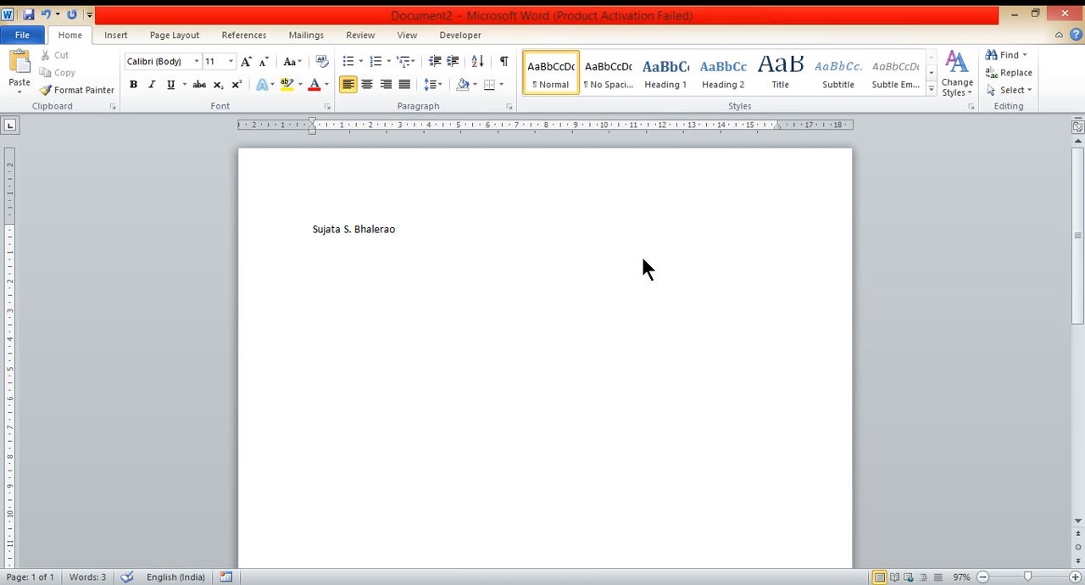
key(Return)
Step: Copy the full-name line and paste it four times in the paragraphs below
click(286, 242)
key(ctrl+c)
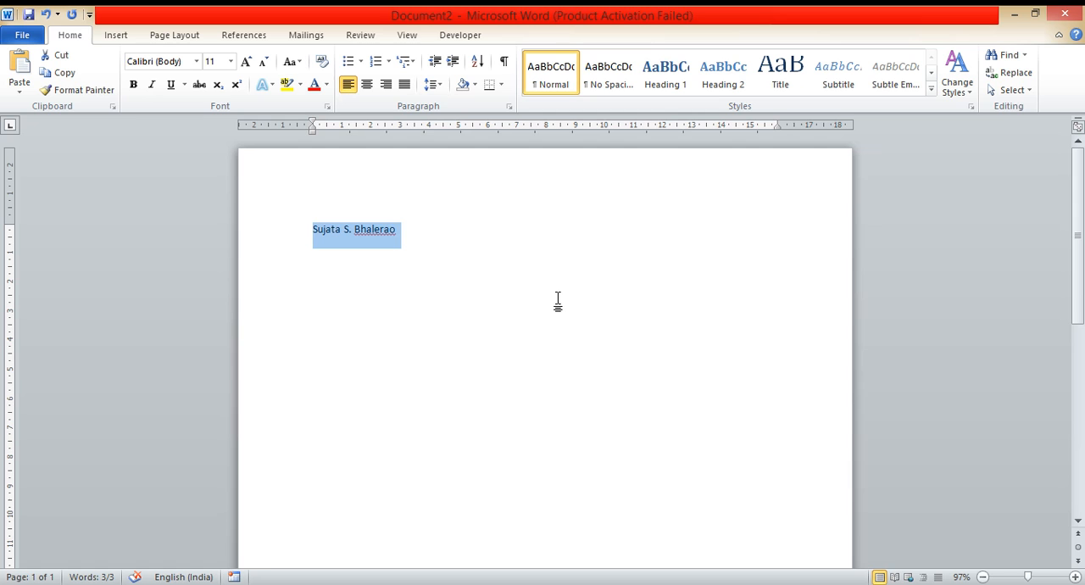
click(356, 298)
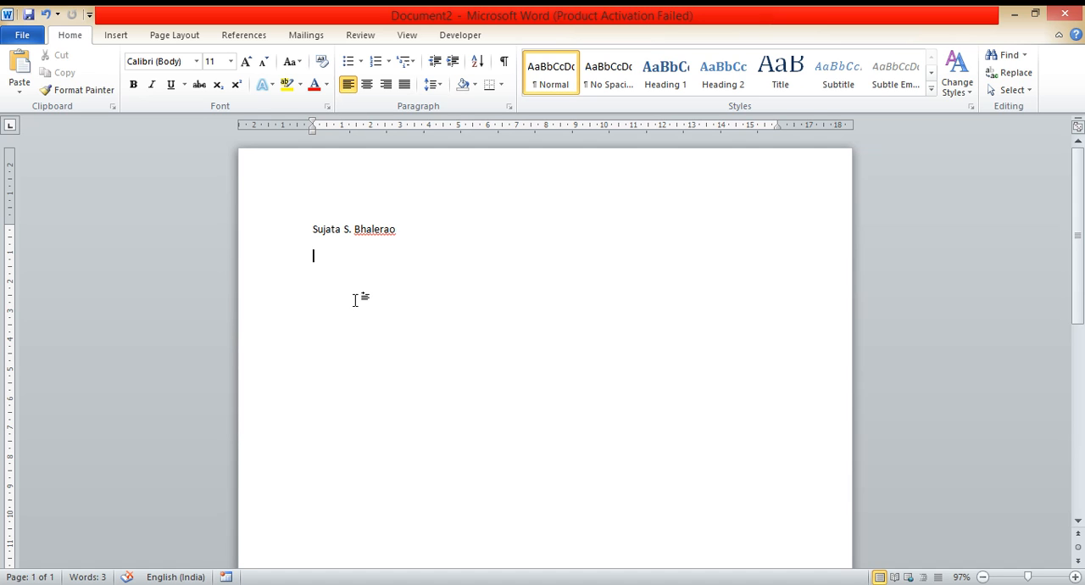
key(ctrl+v)
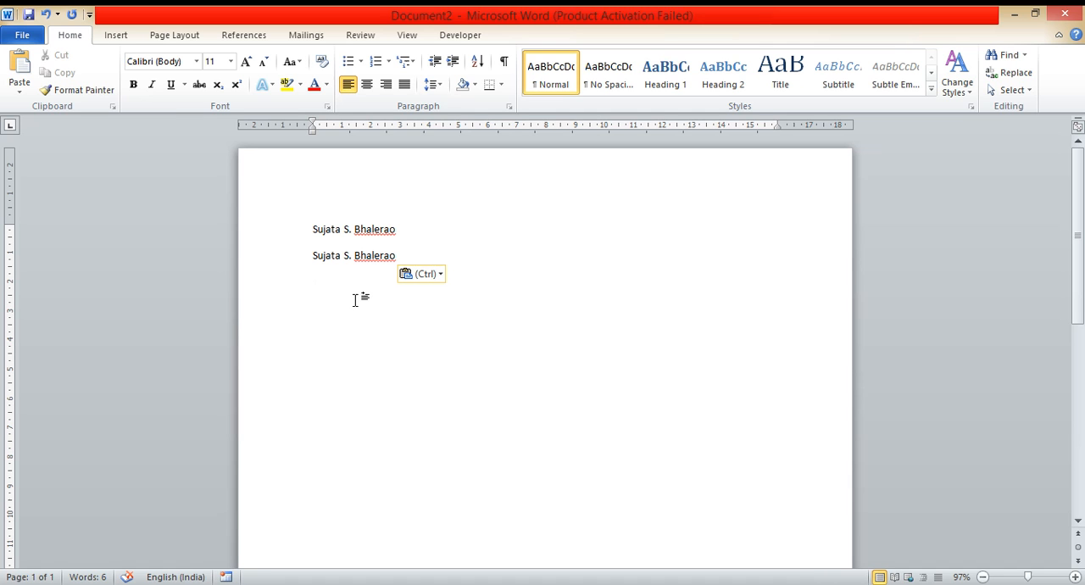
key(ctrl+v)
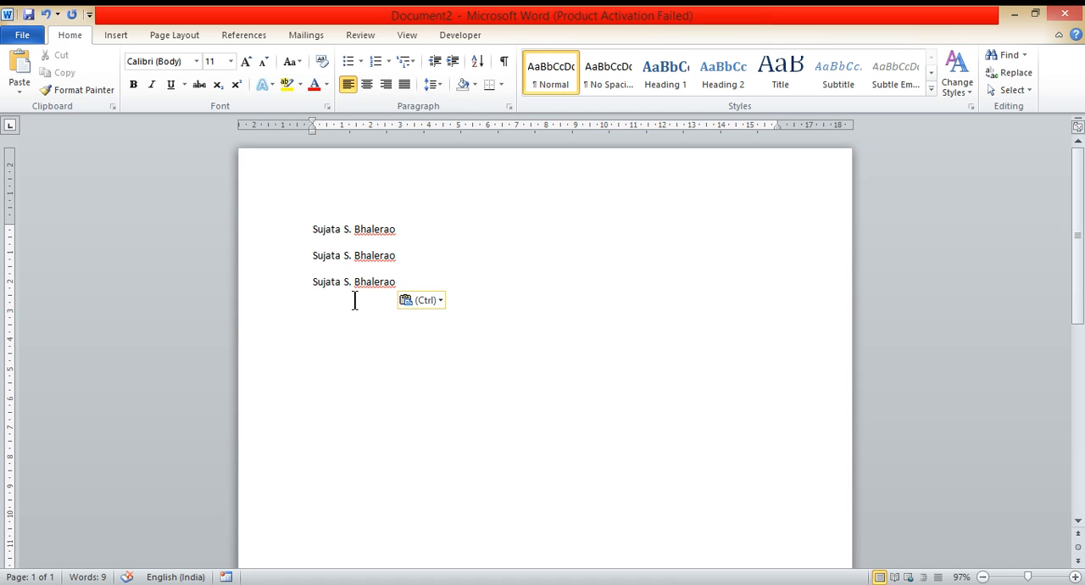
key(ctrl+v)
key(ctrl+v)
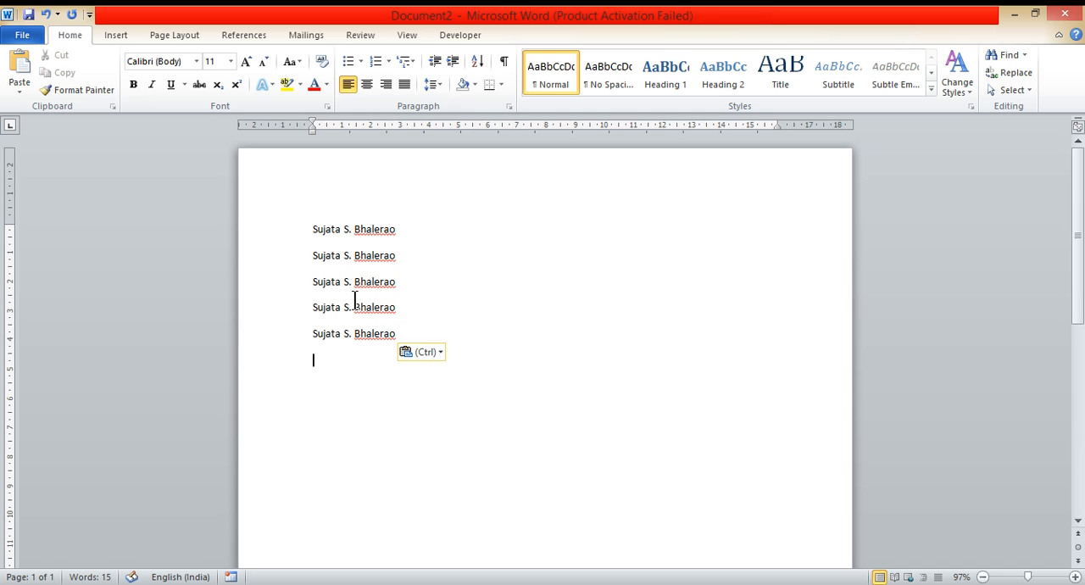
click(281, 241)
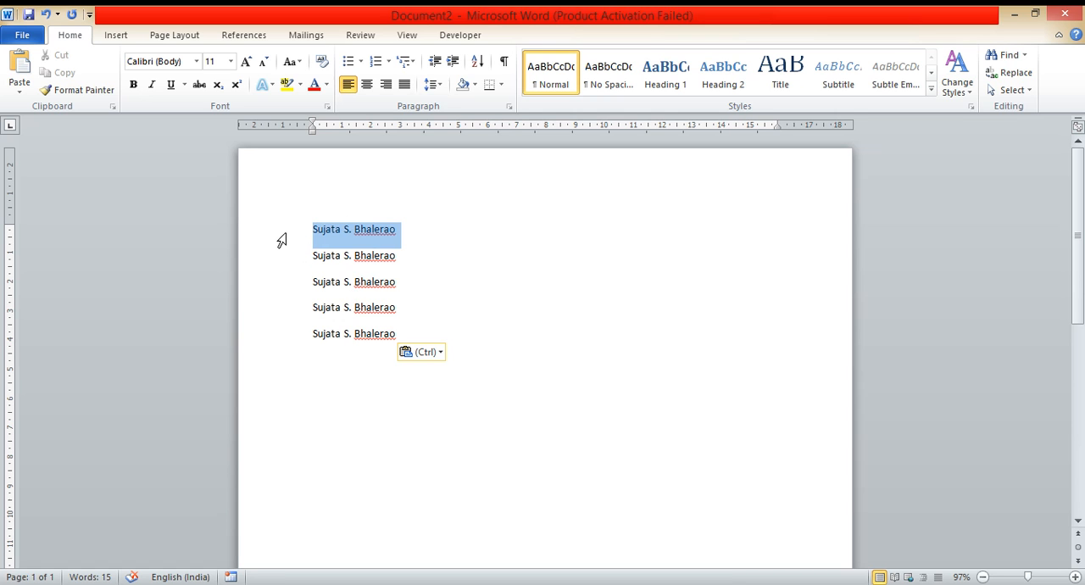
drag(281, 241, 297, 354)
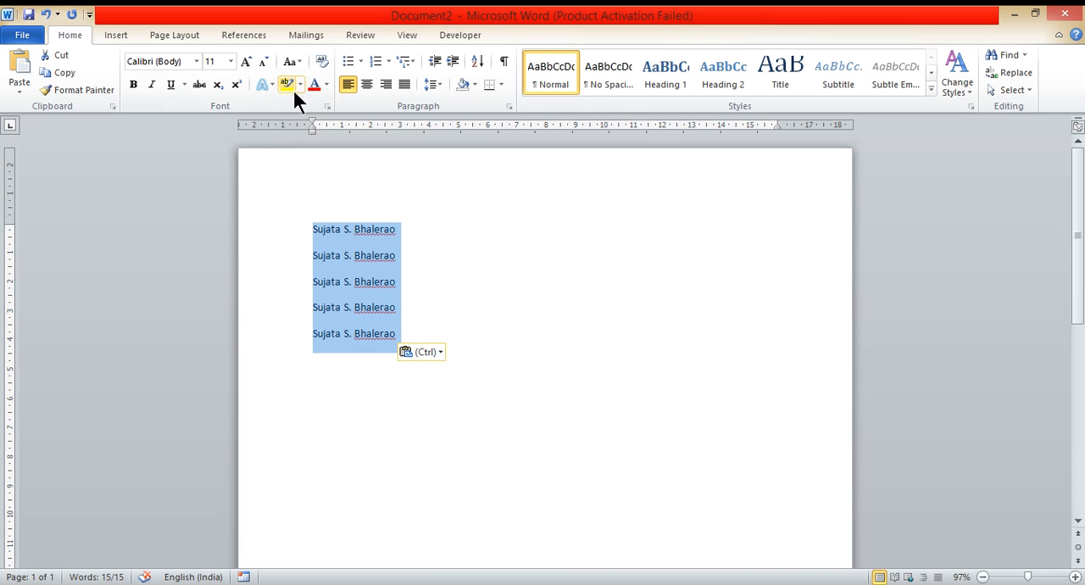
click(522, 229)
click(272, 233)
key(ctrl+c)
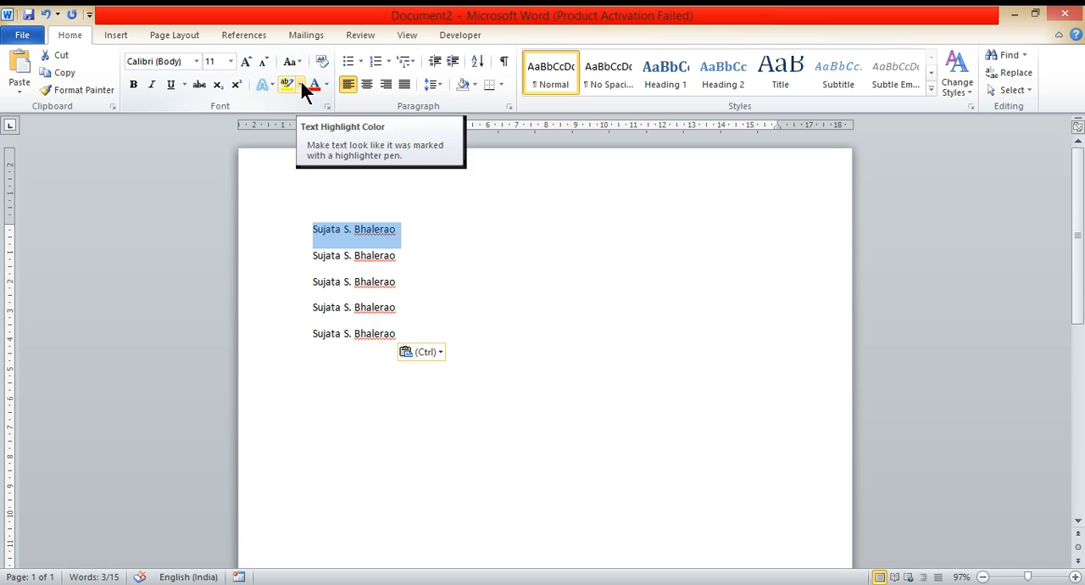
Step: Paste another copy of the name line beneath the last one and remove the first name line
click(435, 338)
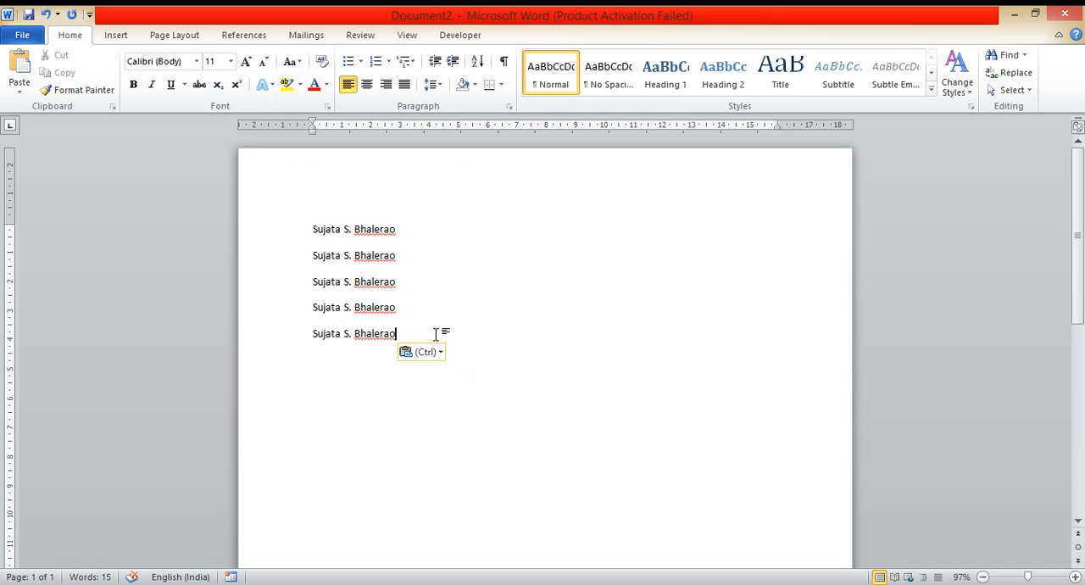
key(Return)
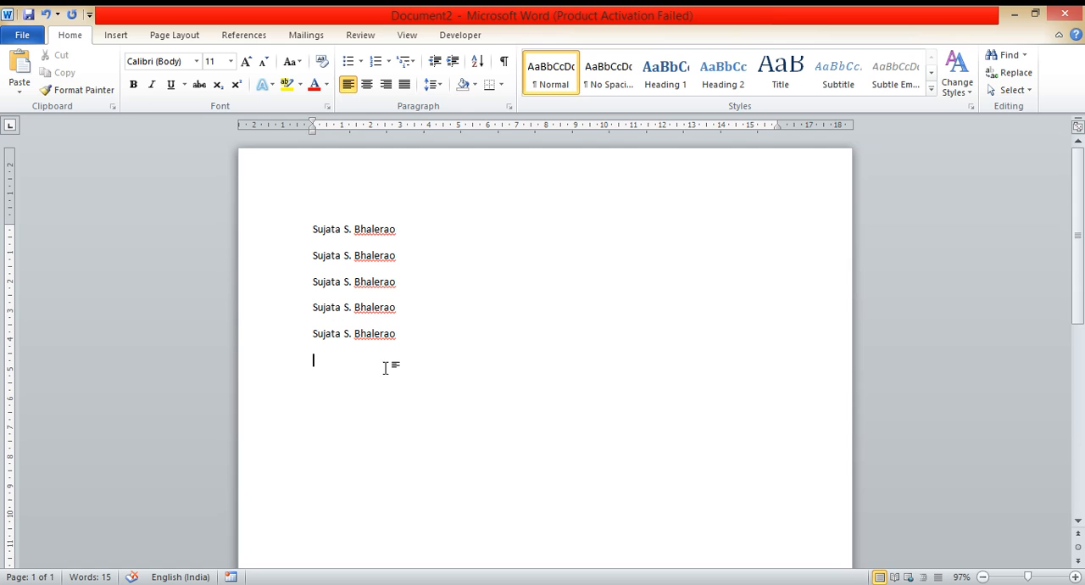
key(ctrl+v)
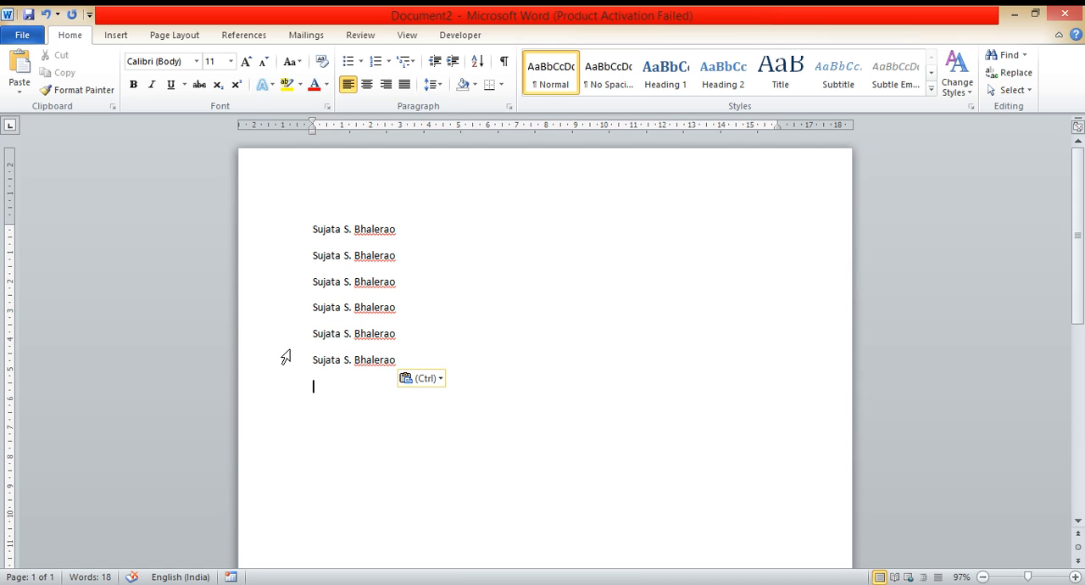
click(274, 242)
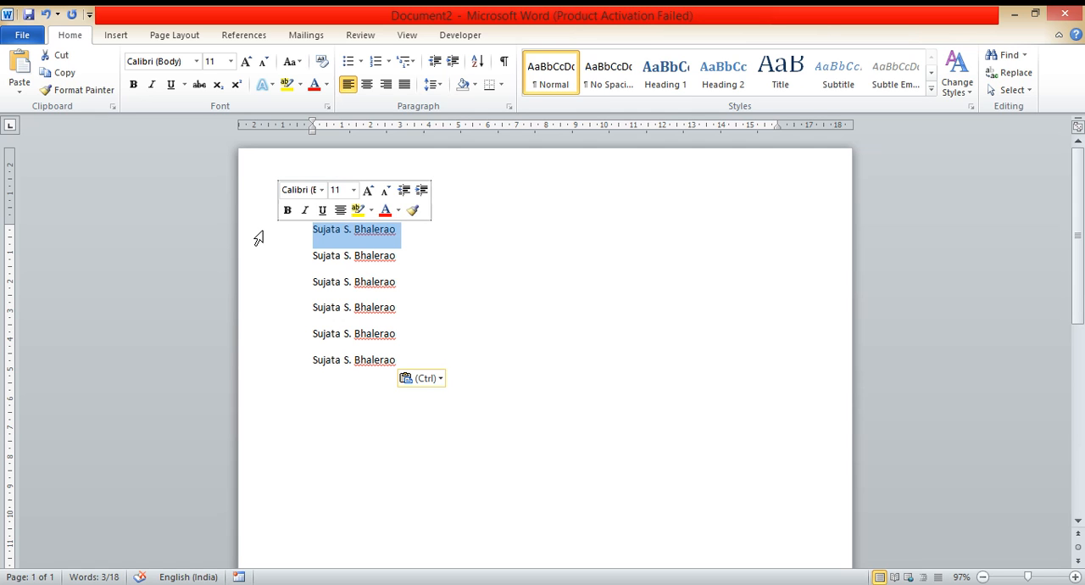
key(Delete)
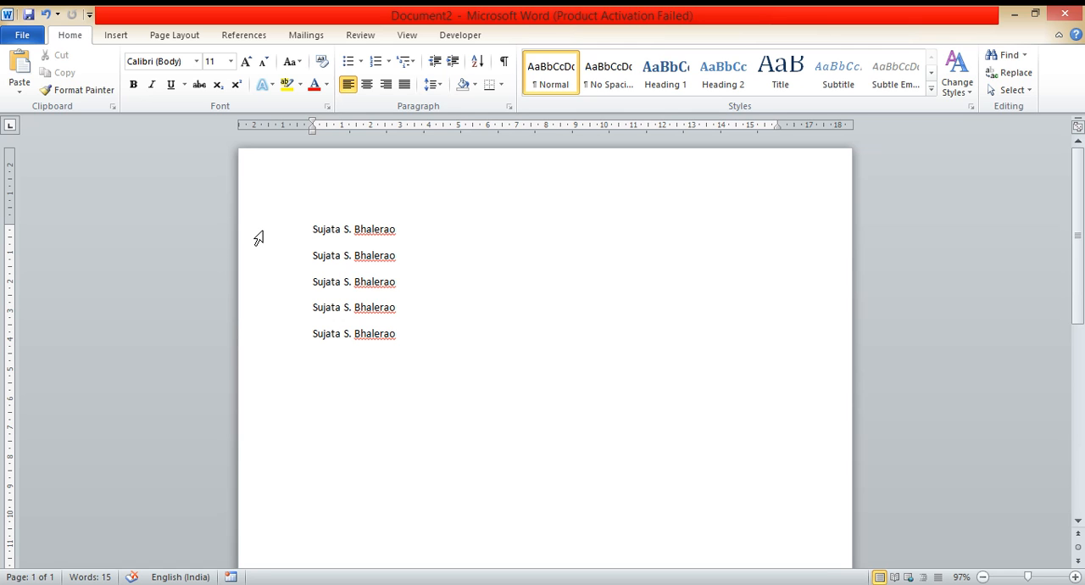
Step: Copy the first name line and paste it below the name lines, leaving one empty line between
click(270, 244)
key(ctrl+c)
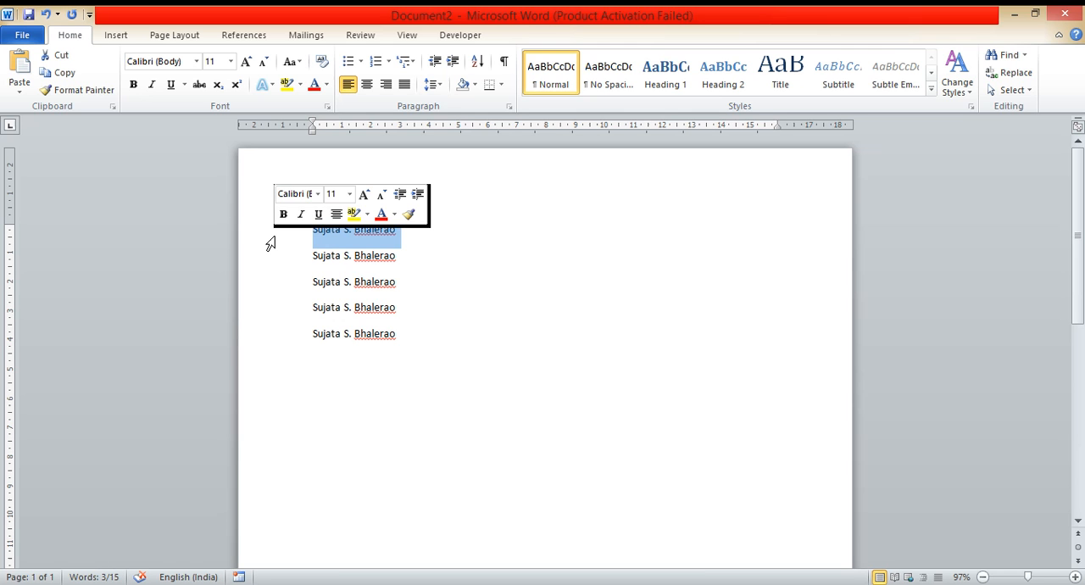
click(359, 383)
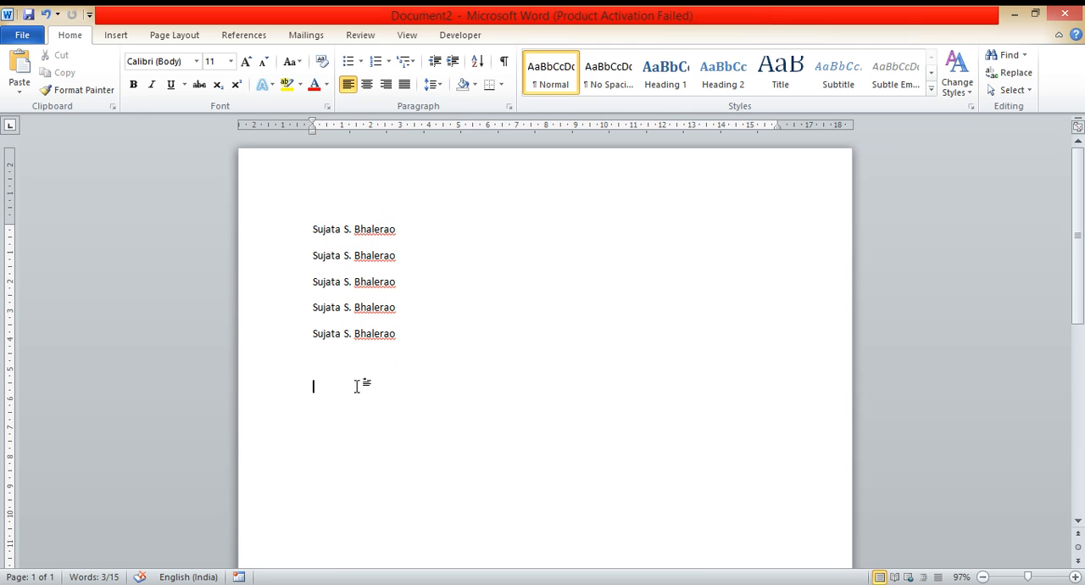
key(ctrl+v)
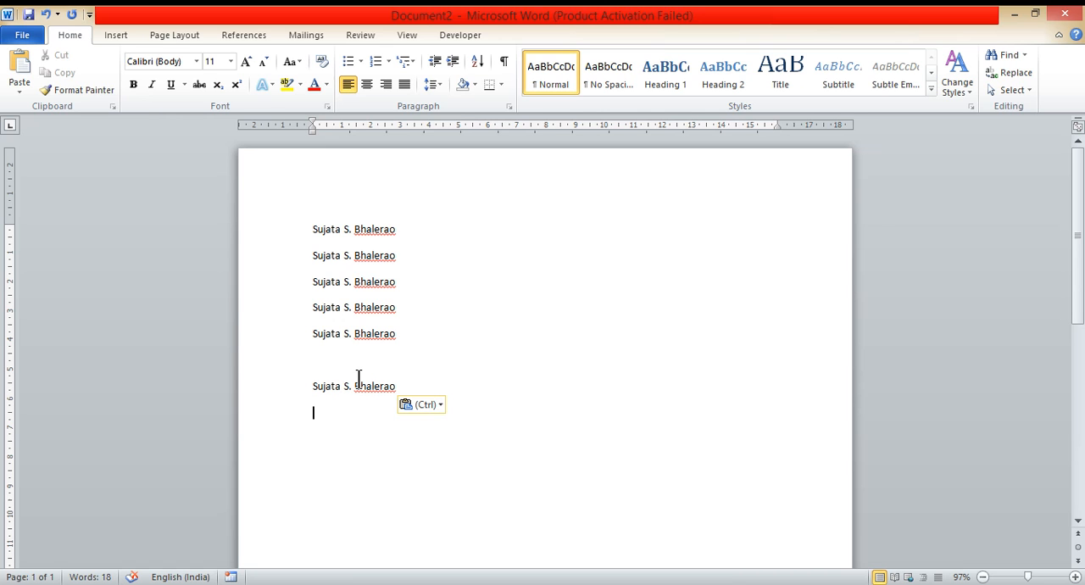
right_click(315, 412)
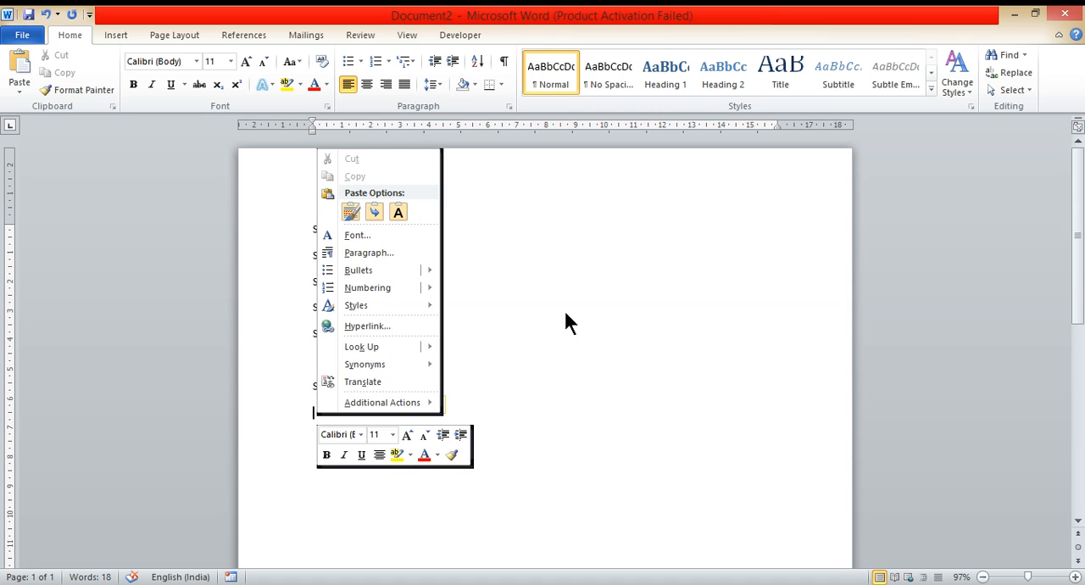
key(Escape)
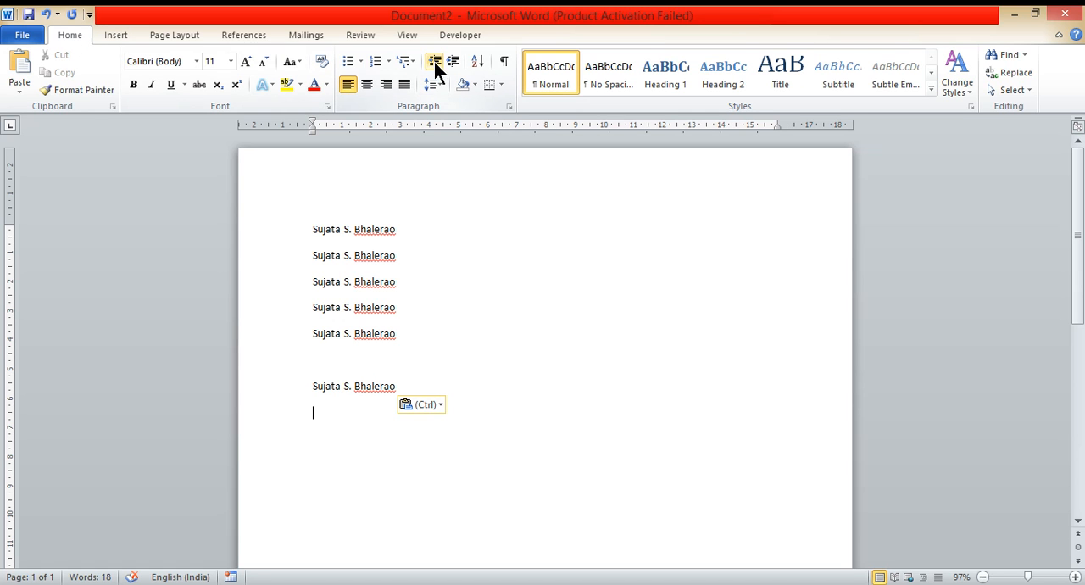
Step: Start a bulleted list with the check mark bullet under the last name line
click(388, 65)
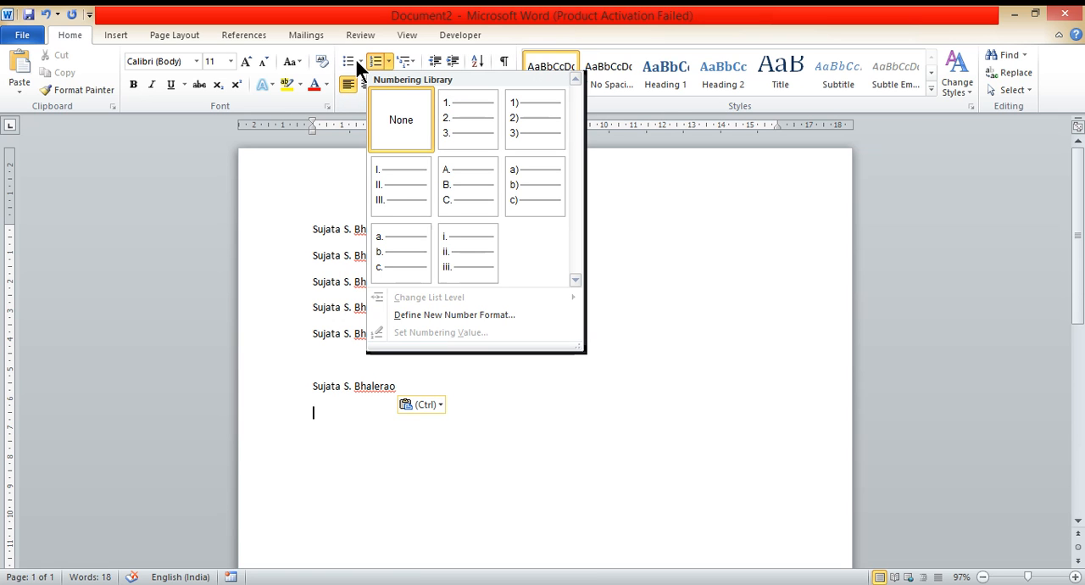
click(359, 58)
click(358, 58)
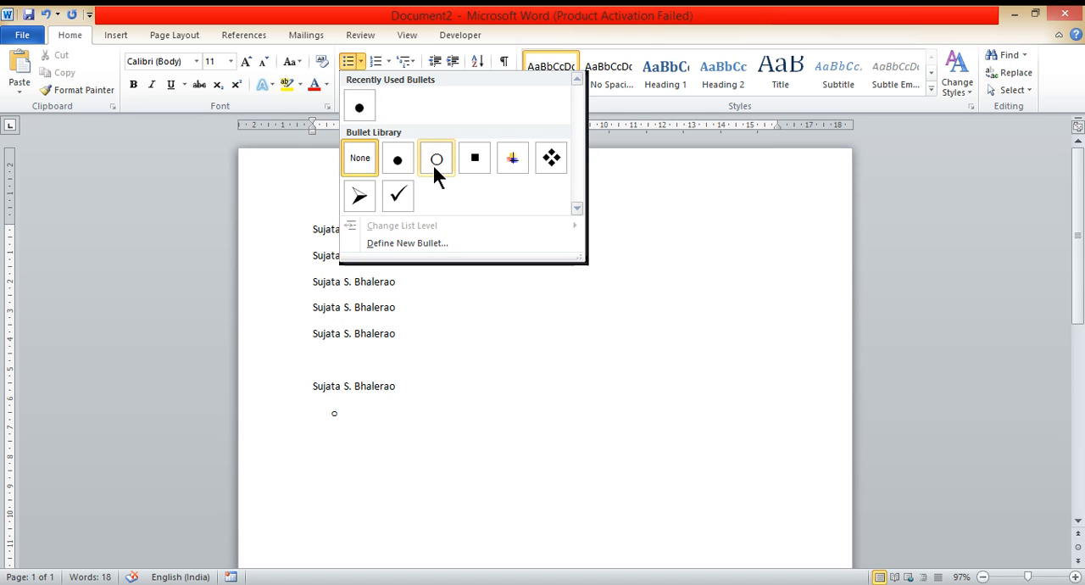
click(398, 198)
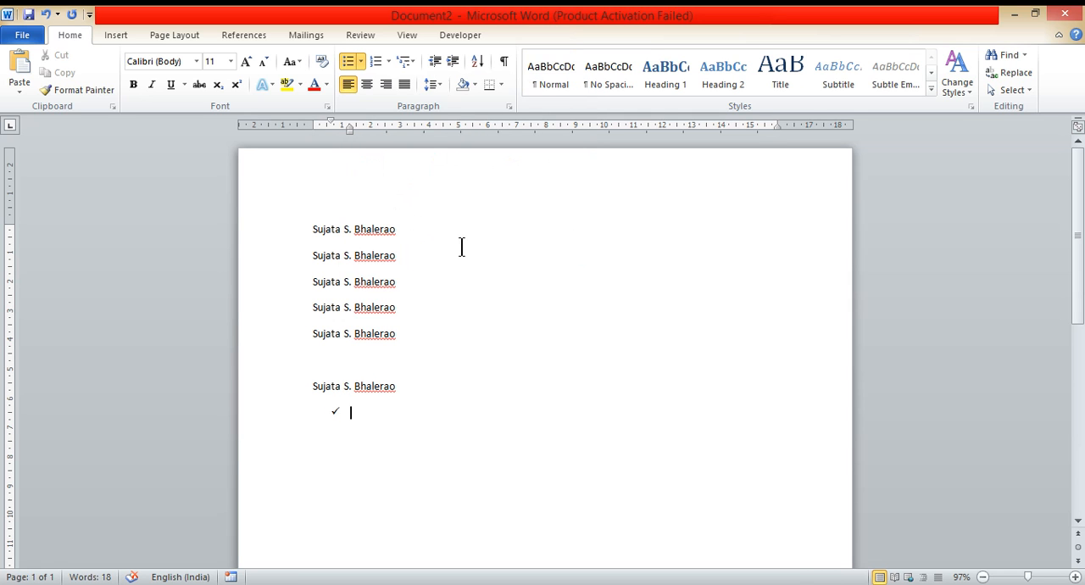
Step: Fill the check mark list with English, Marathi, Hindi and History, and end the bullets after the last item
text(English)
key(Return)
text(Marathi)
key(Return)
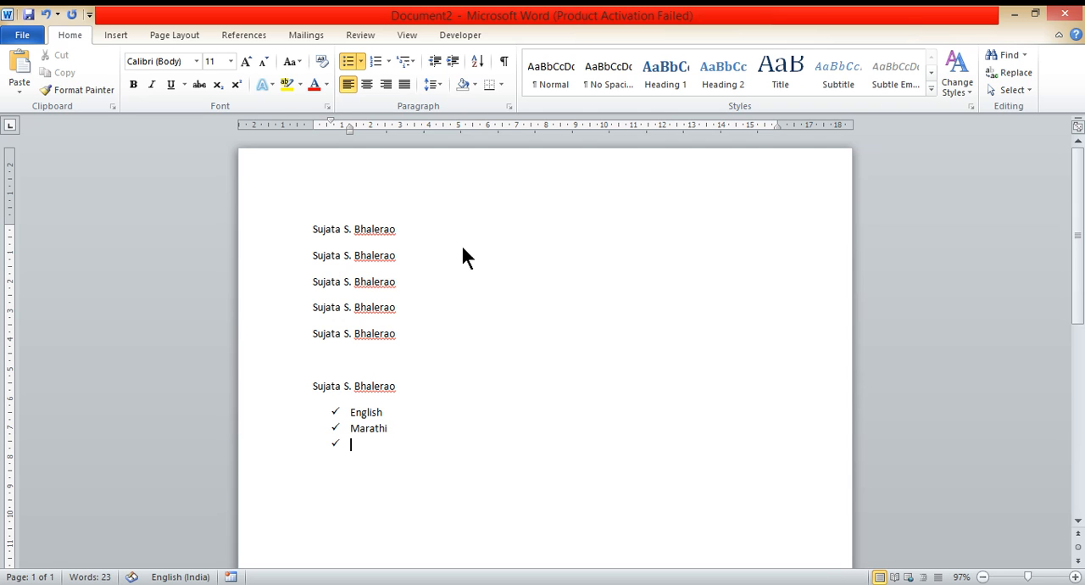
text(Hindi)
key(Return)
text(History)
key(Return)
key(BackSpace)
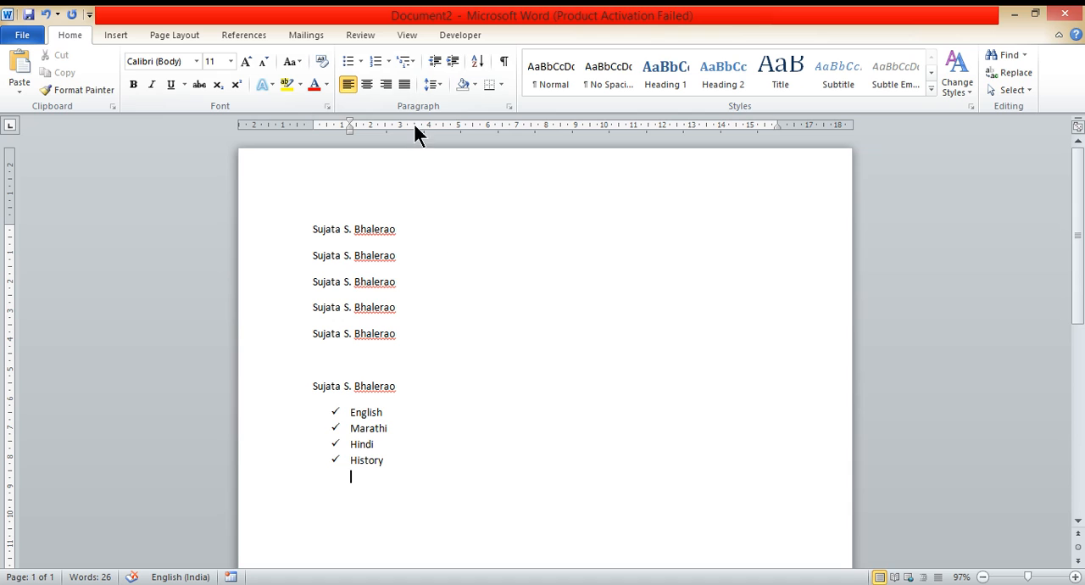
Step: Add a numbered list in the 1., 2., 3. format with the items Science and Geog, and end the list
click(391, 58)
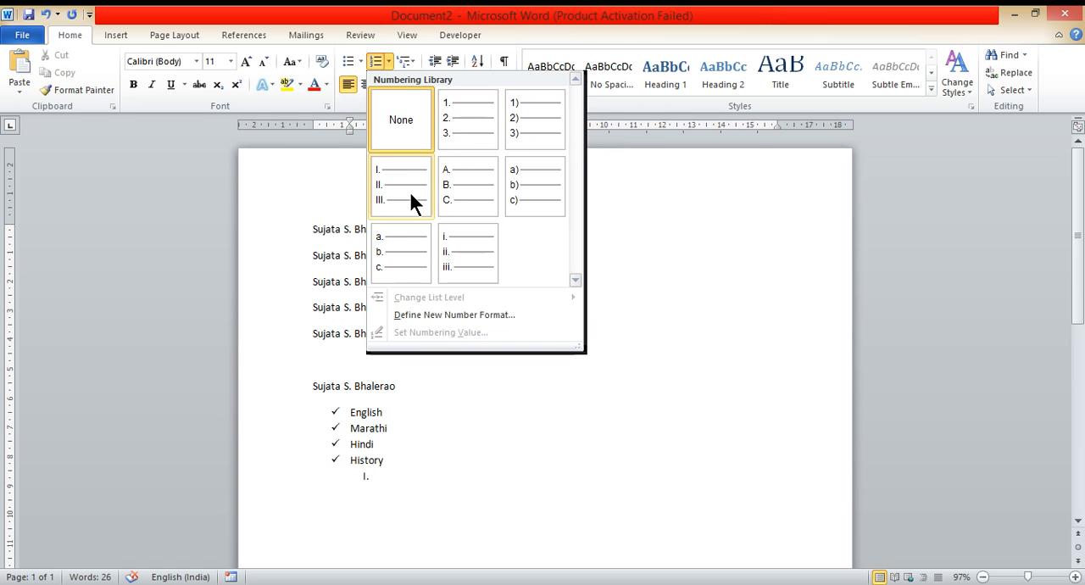
click(469, 133)
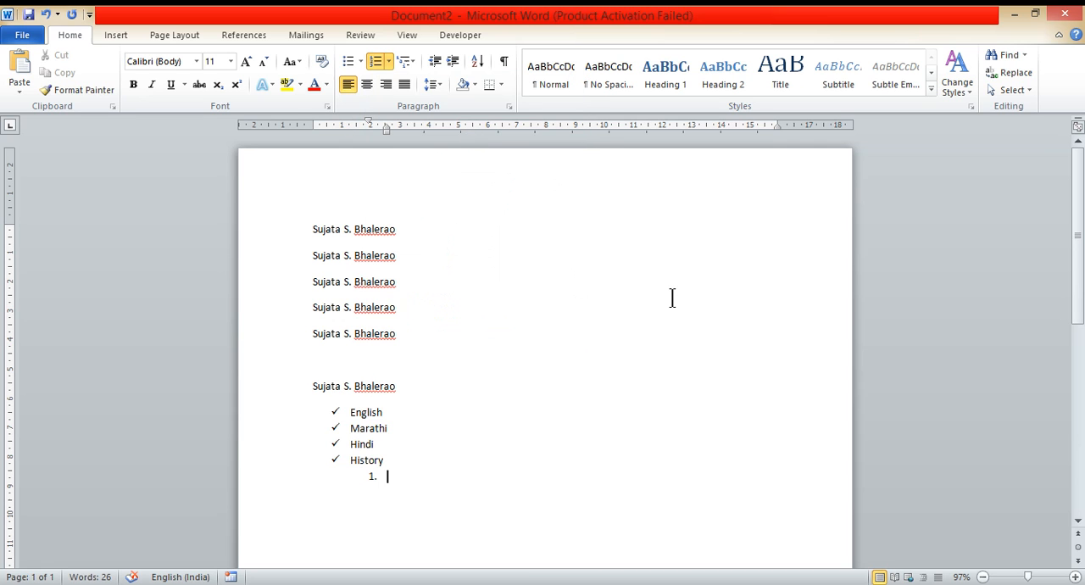
text(Science)
key(Return)
text(Geog)
key(Return)
key(Return)
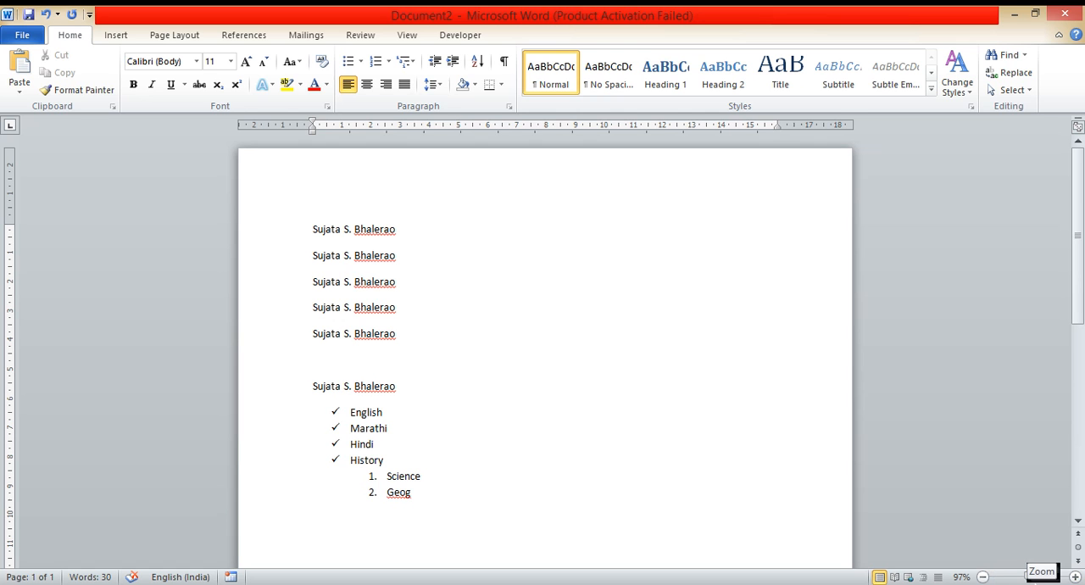
Step: Zoom the document out to 70% and back in to 100%
click(983, 577)
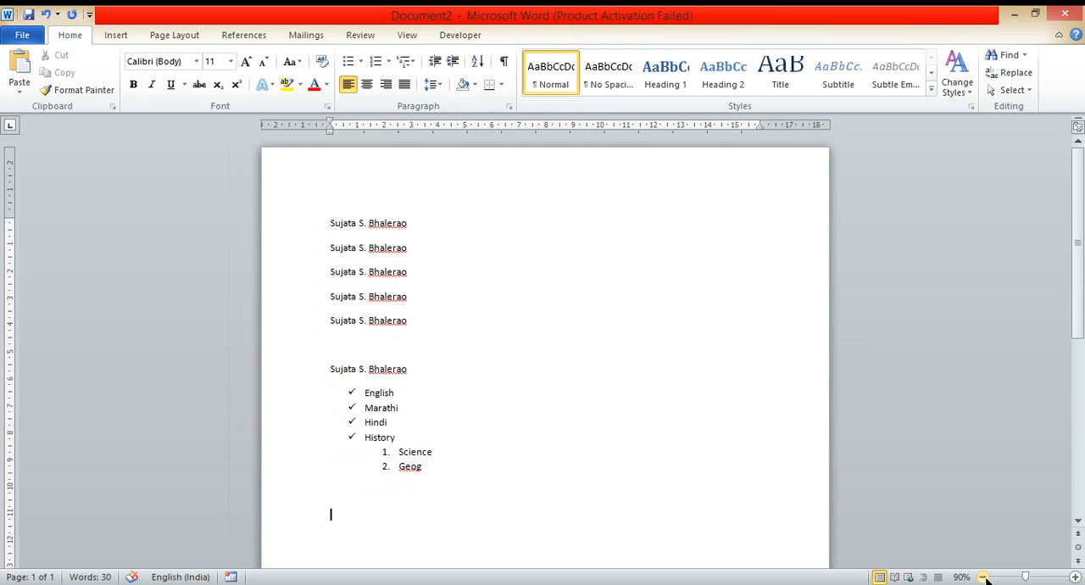
click(983, 577)
click(983, 577)
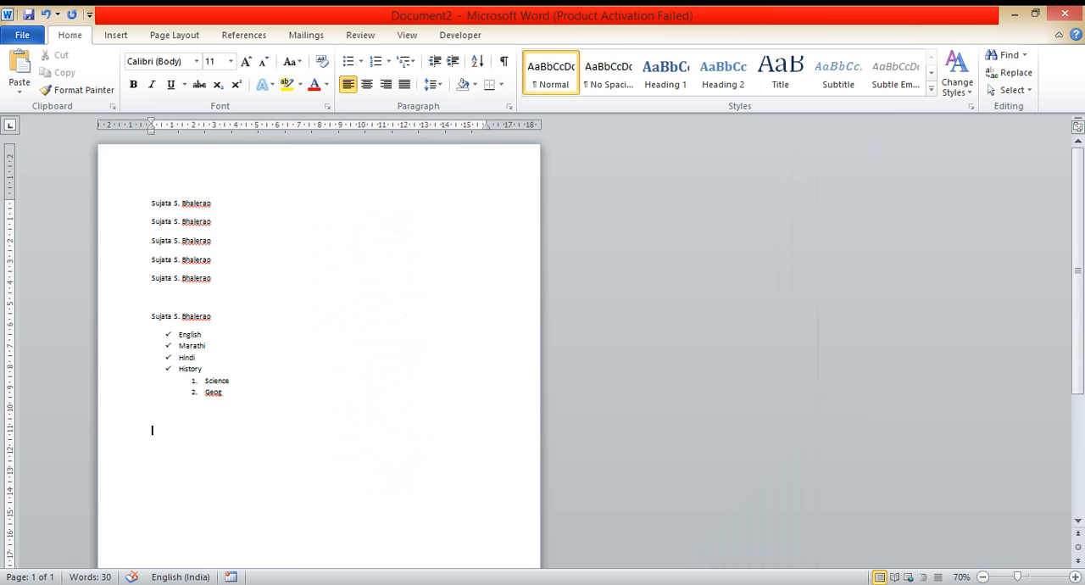
click(1074, 577)
click(1074, 577)
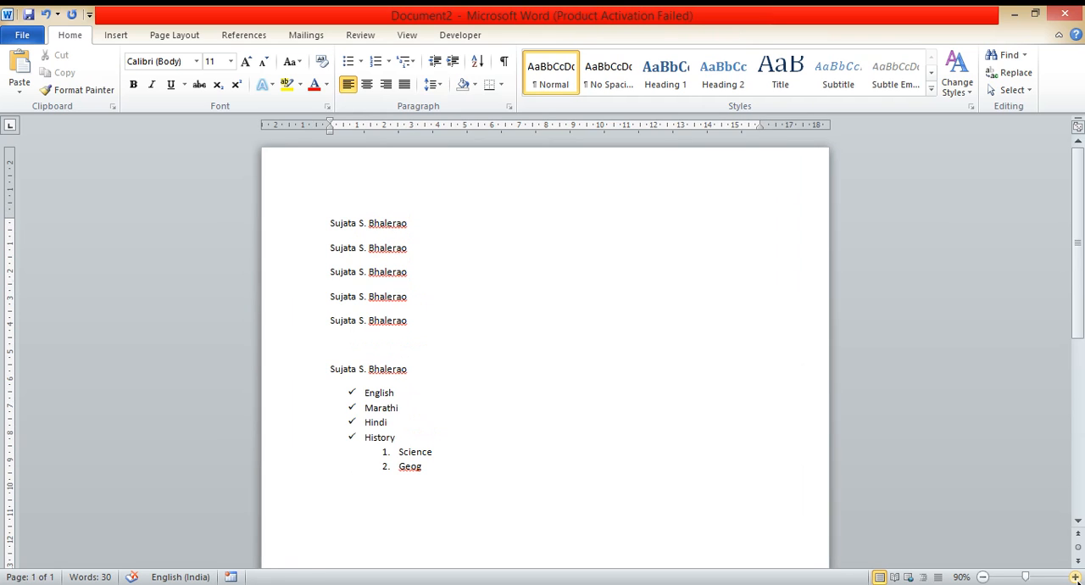
click(1075, 577)
Step: Scroll through the page to review the name lines, both lists and the empty area below
drag(1077, 446, 1078, 347)
mouse_move(1078, 407)
mouse_down()
mouse_move(1078, 468)
mouse_move(1080, 402)
mouse_up()
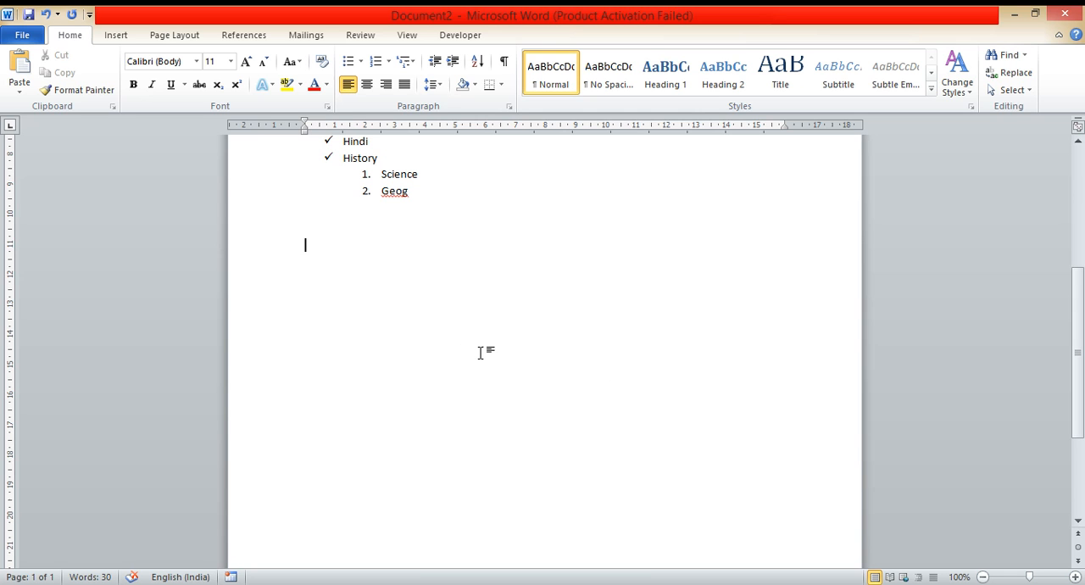
ctrl+scroll(479, 353, down, 1)
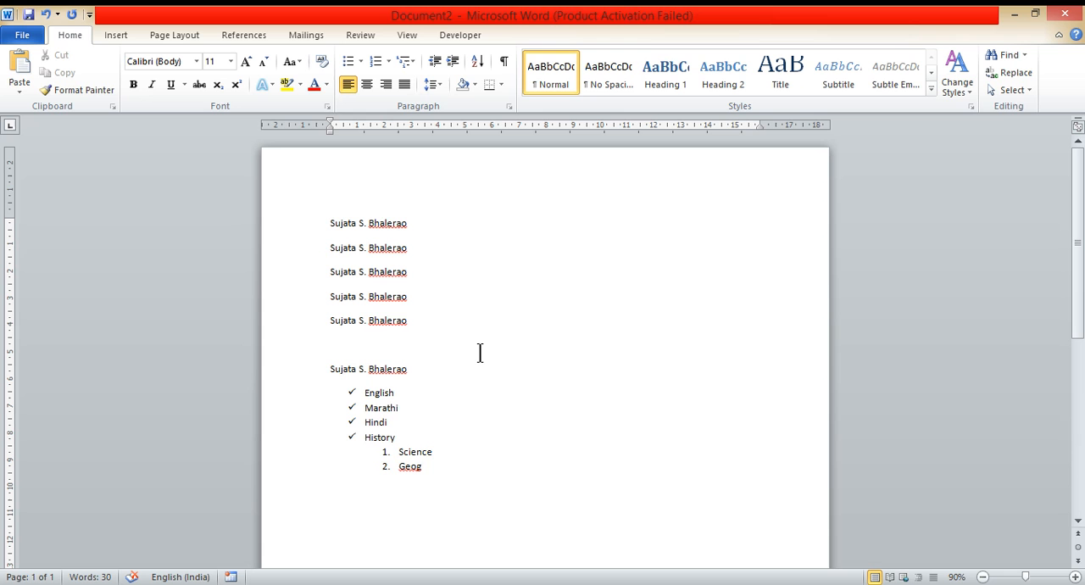
ctrl+scroll(480, 353, up, 1)
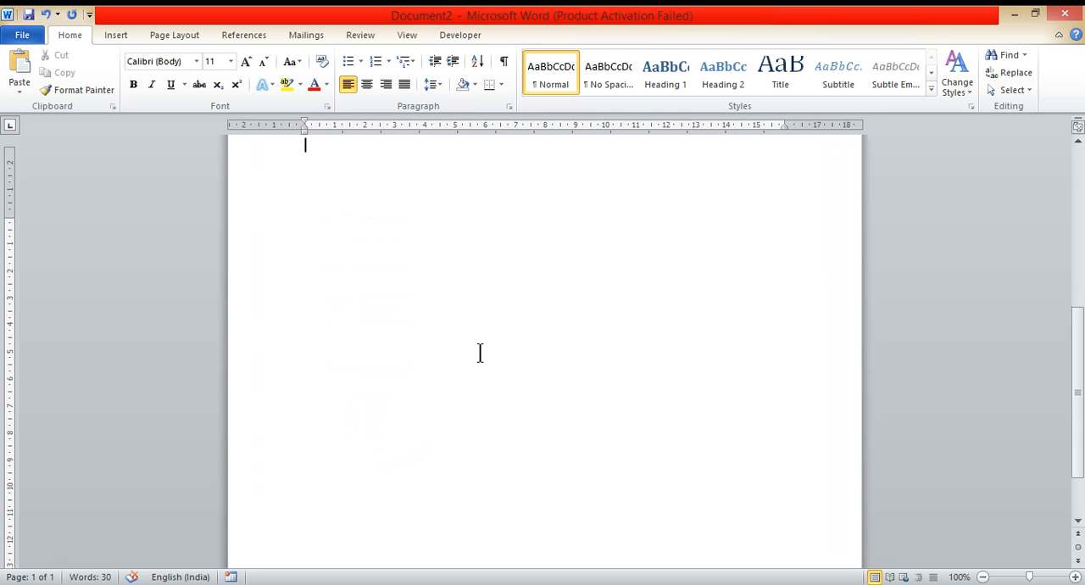
scroll(480, 352, up, 2)
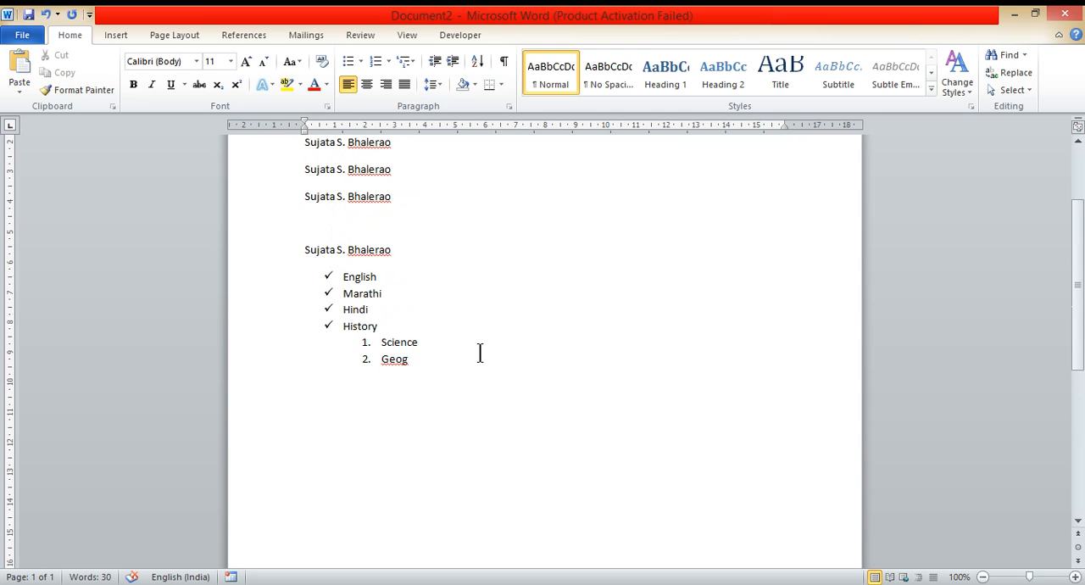
scroll(479, 352, down, 1)
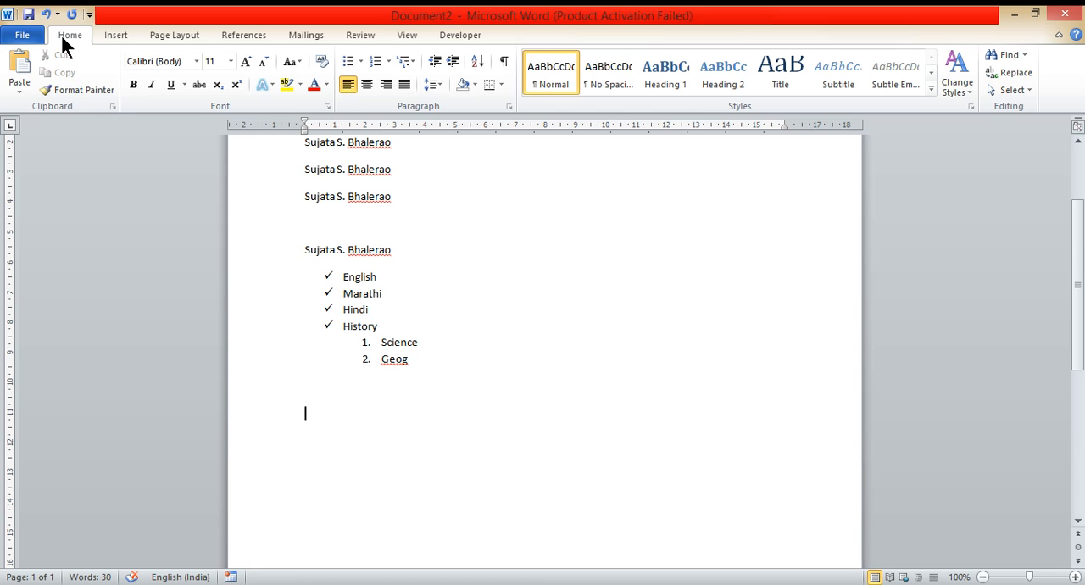
Step: Apply Sentence case to the first name line of the document and deselect the line
click(300, 62)
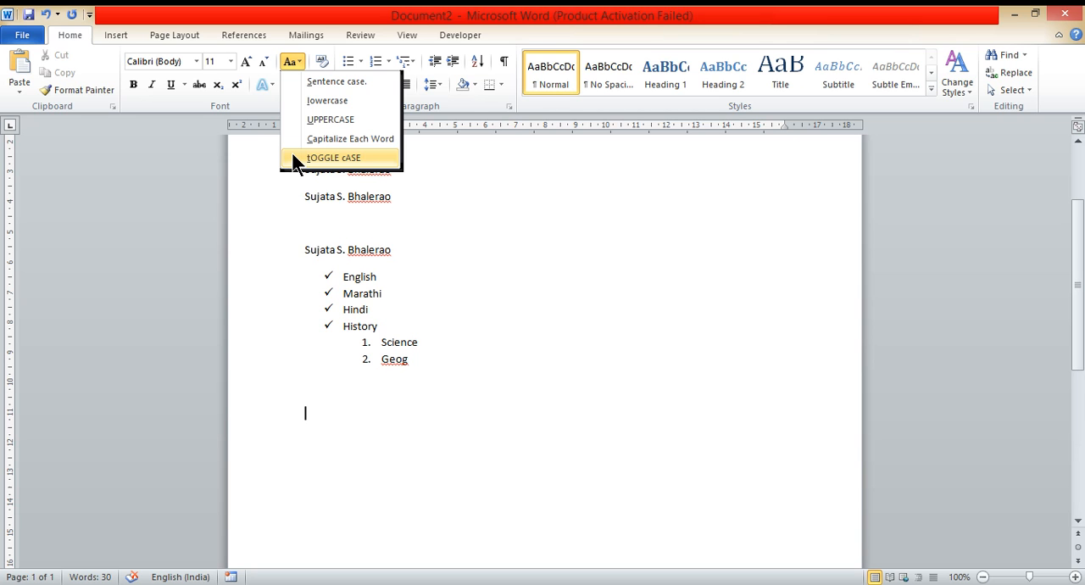
click(534, 288)
scroll(600, 344, up, 4)
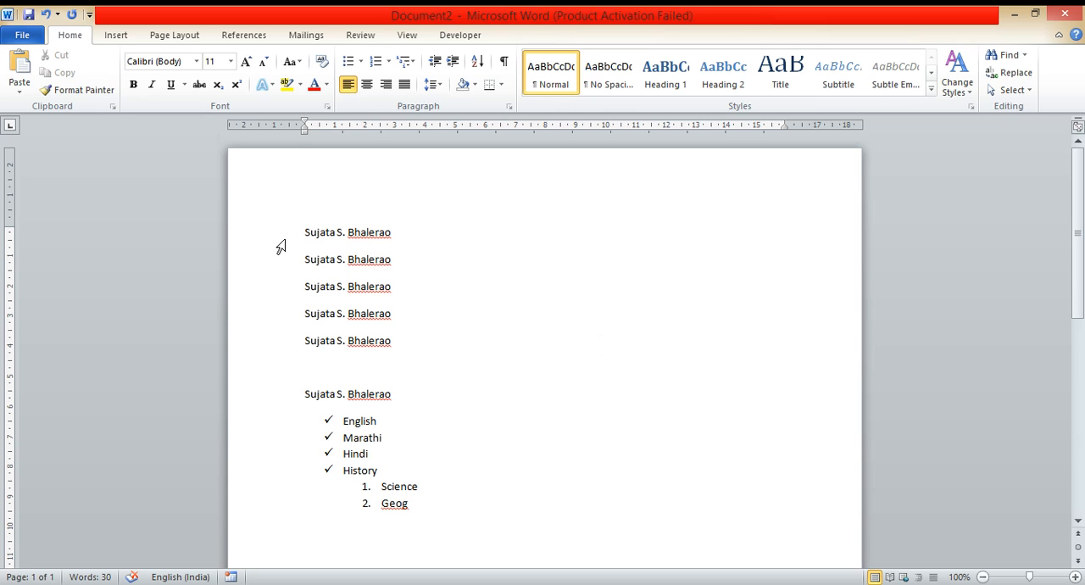
click(281, 246)
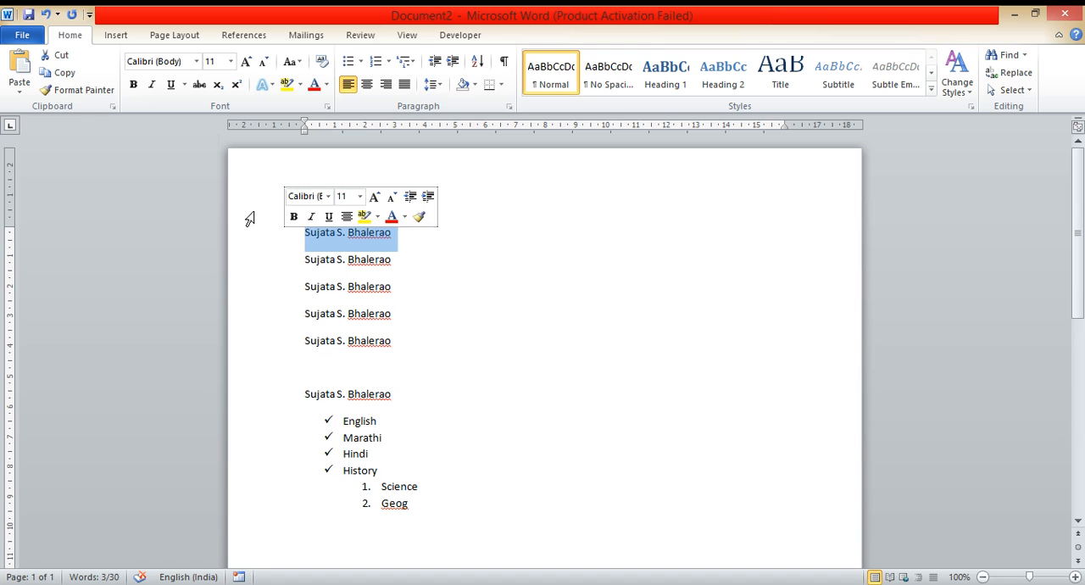
click(298, 59)
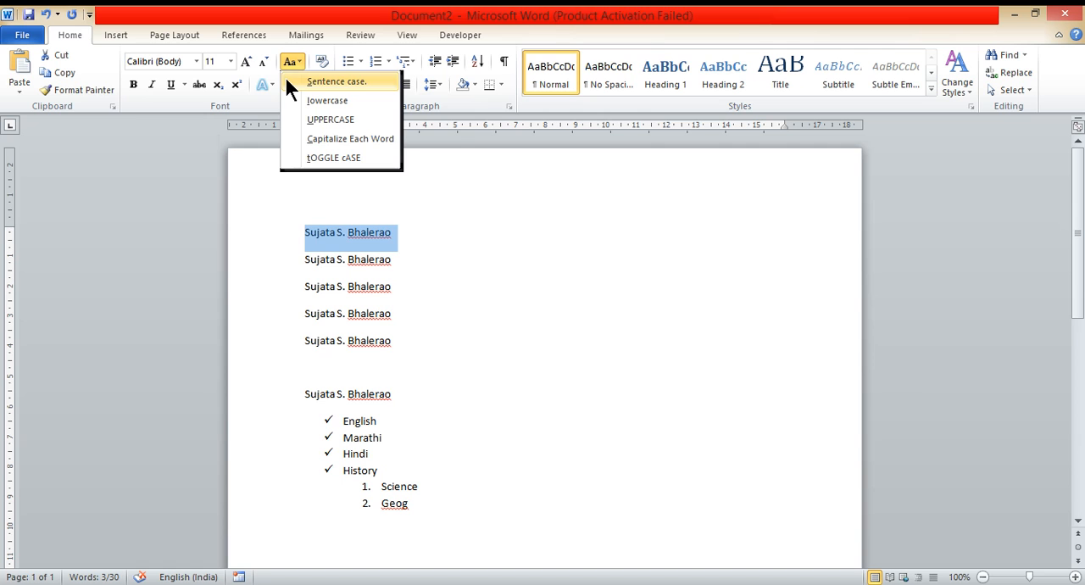
click(289, 79)
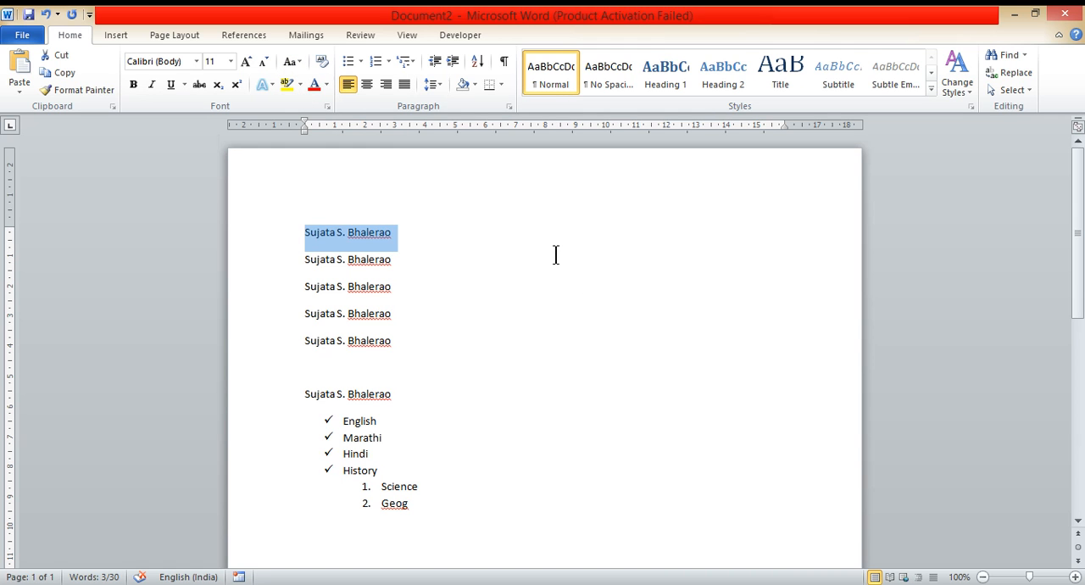
key(Left)
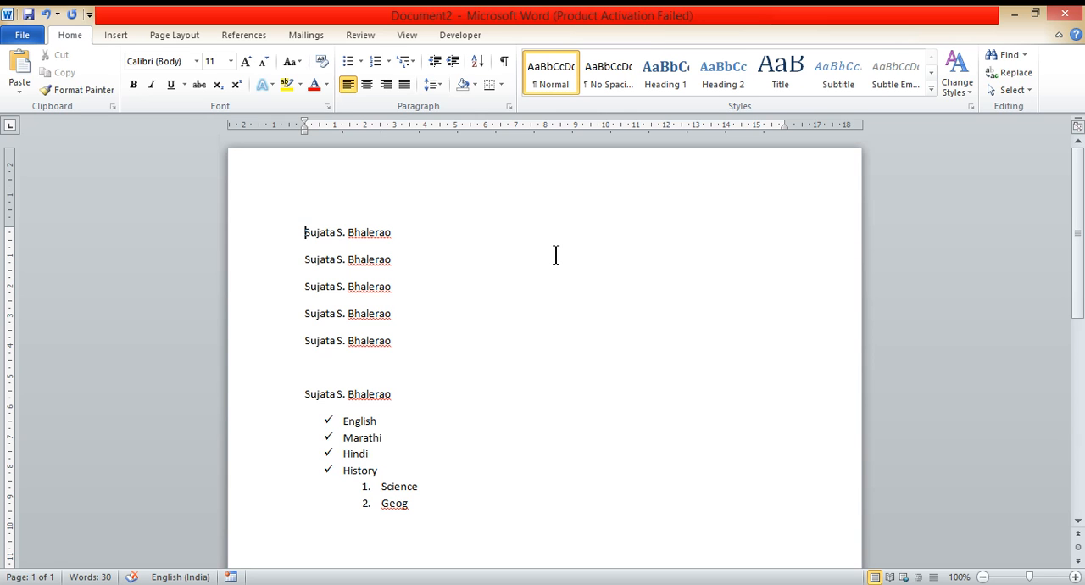
Step: Insert a new line below the first name line and enter "Tech with" followed by the person's first name
key(Down)
key(Return)
key(Up)
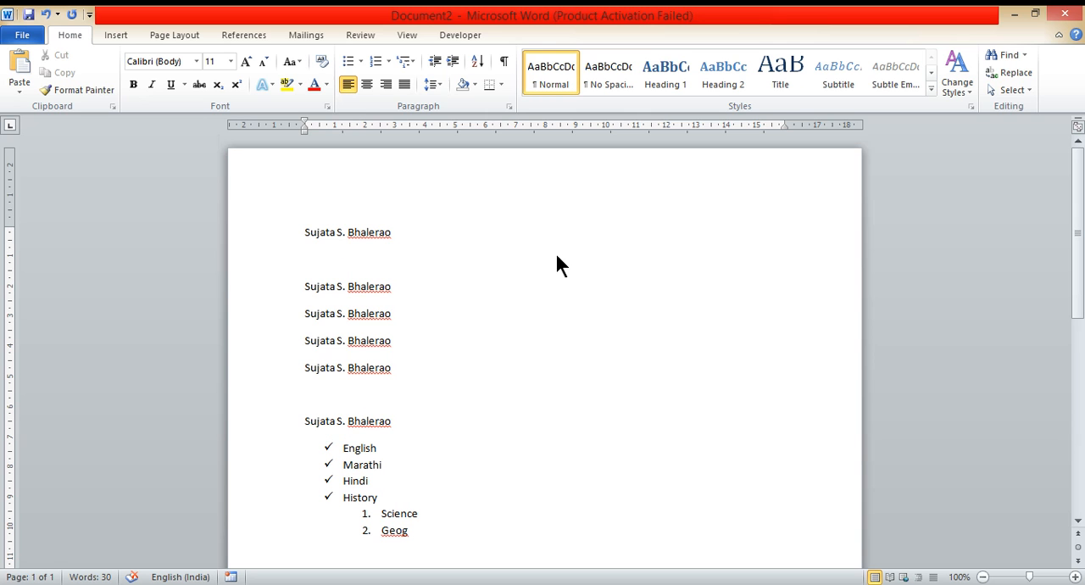
text(T)
key(BackSpace)
text(te)
text(ch w)
text(ith sujata)
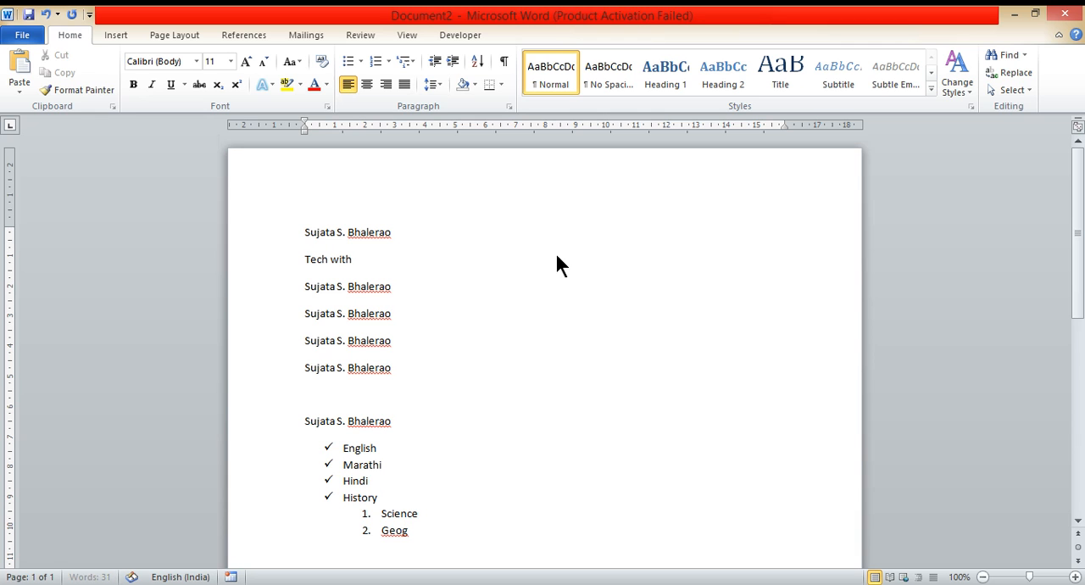
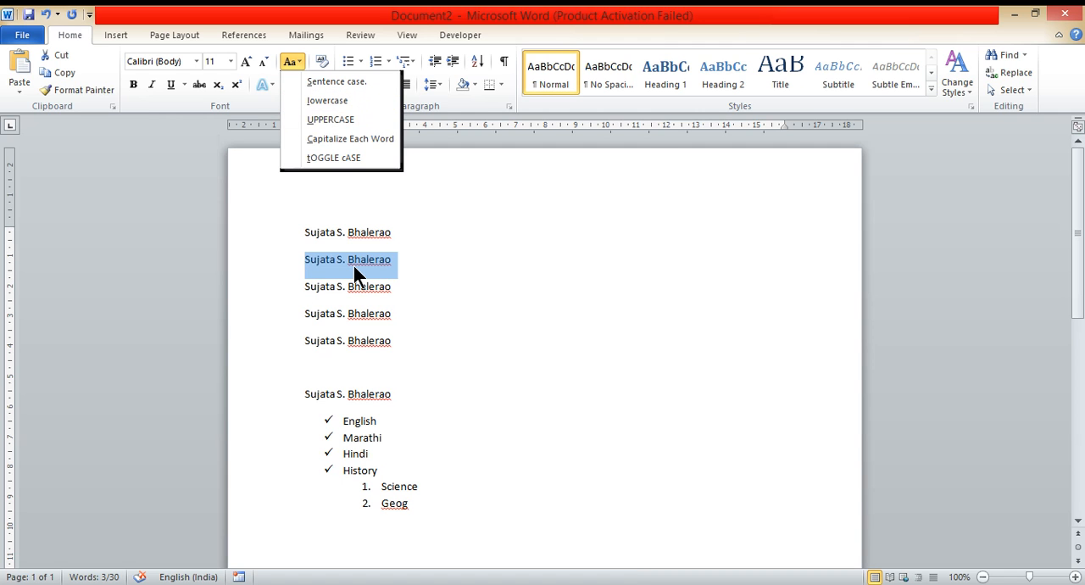
Step: Change the second name line to lowercase and the third name line to UPPERCASE
click(354, 100)
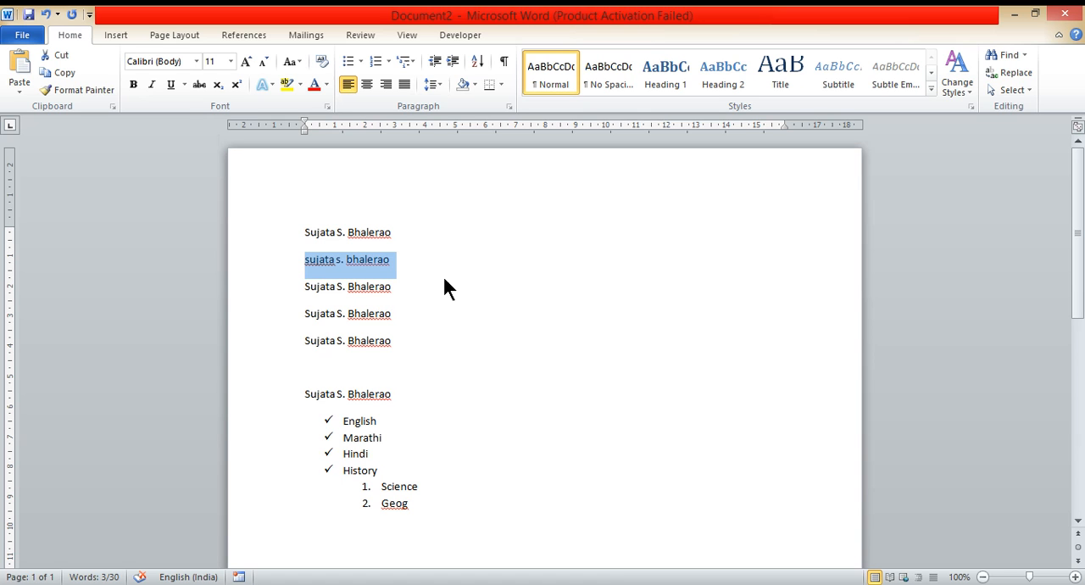
click(274, 298)
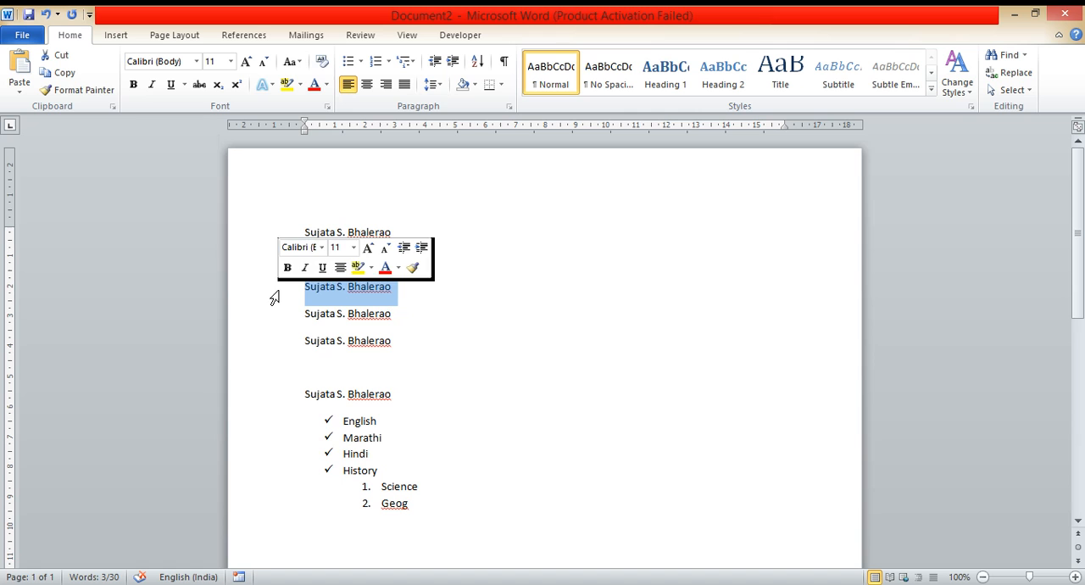
click(300, 59)
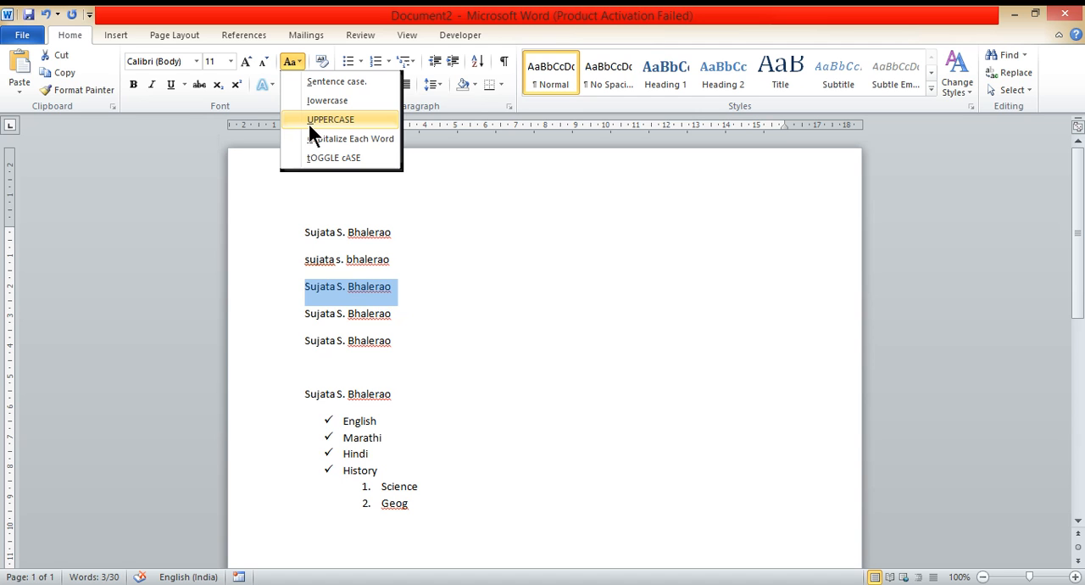
click(329, 119)
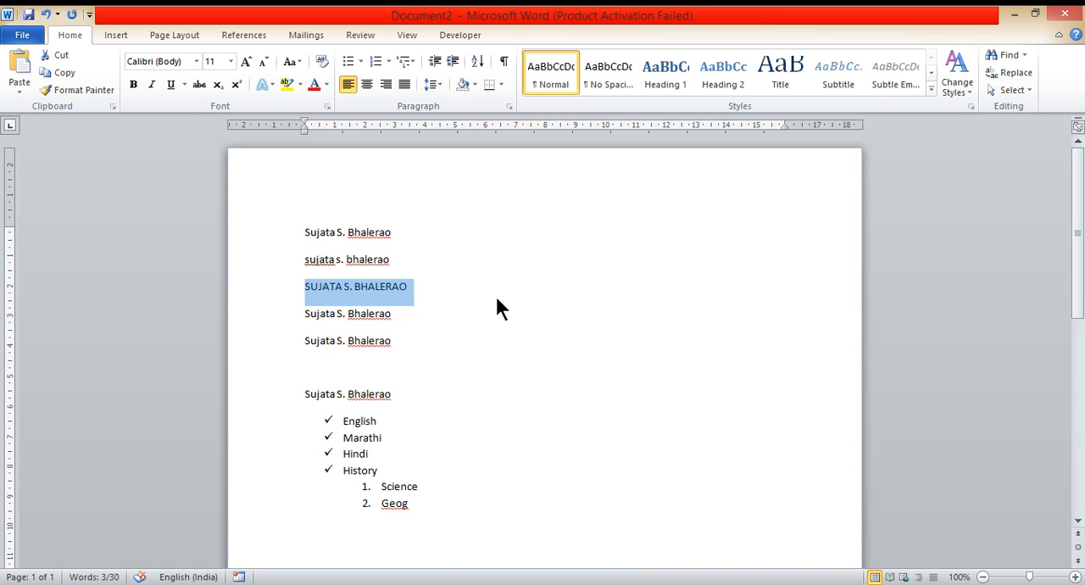
Step: Apply Capitalize Each Word to the fourth name line and deselect it
click(268, 330)
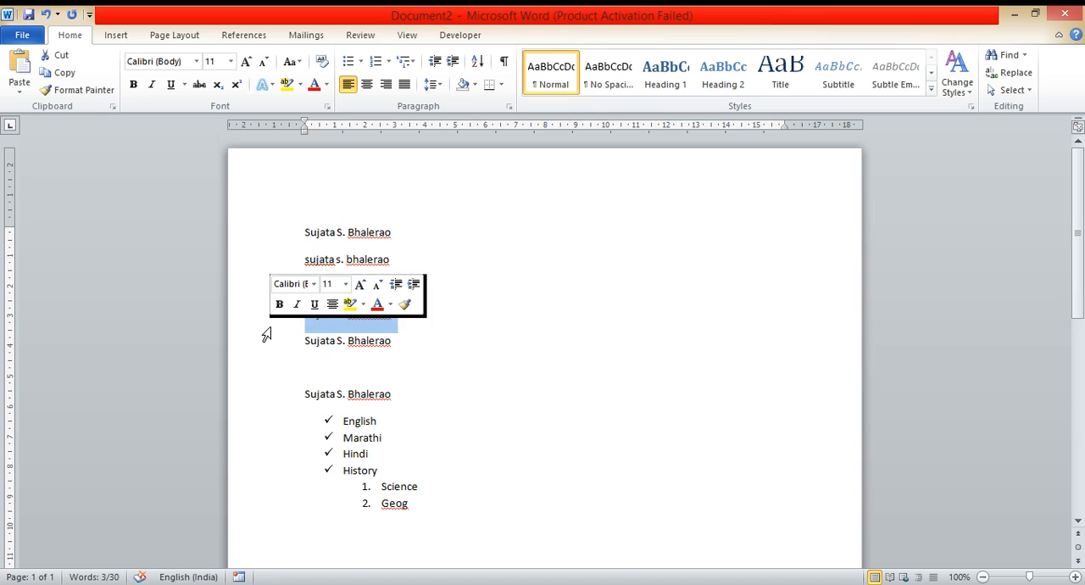
click(298, 61)
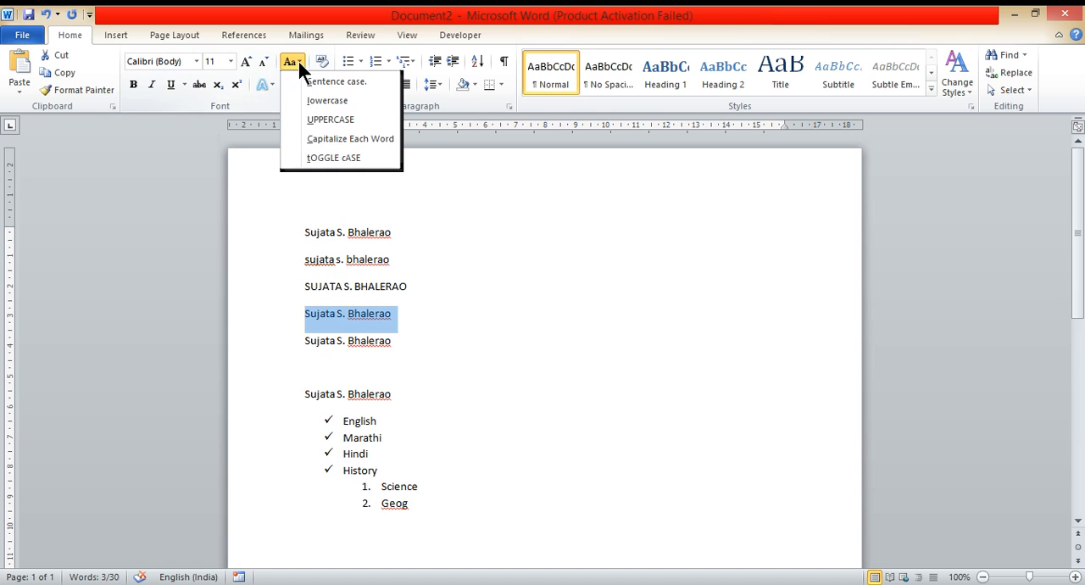
click(308, 140)
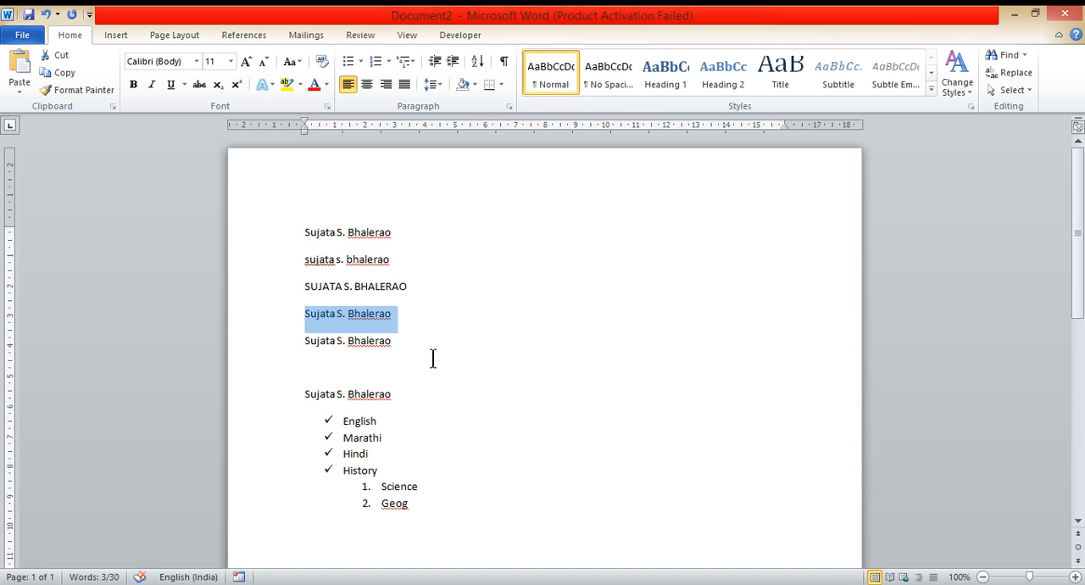
click(308, 321)
Step: Apply tOGGLE cASE to the fifth name line and deselect it
click(279, 348)
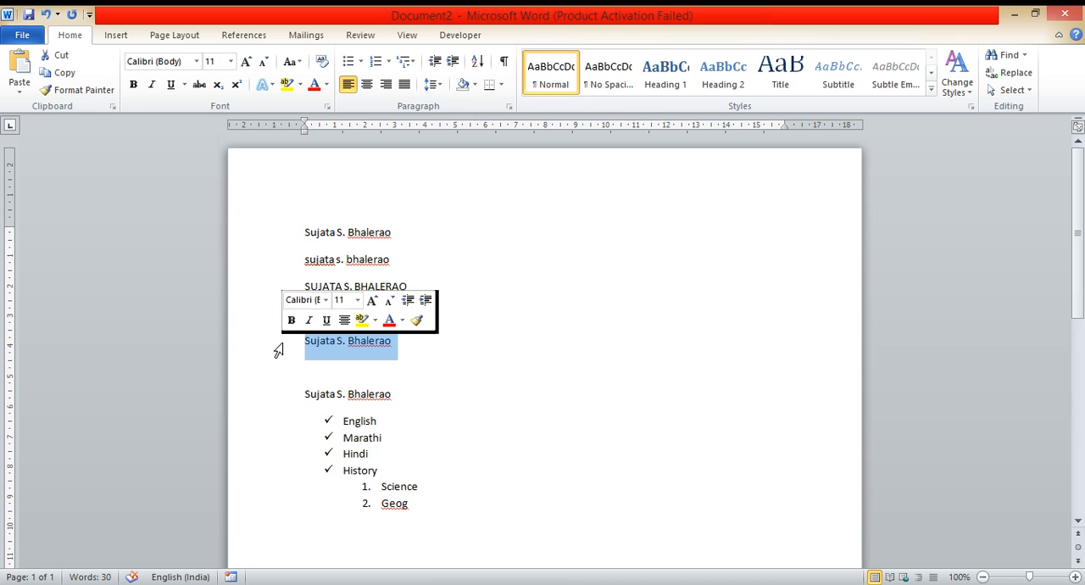
click(301, 56)
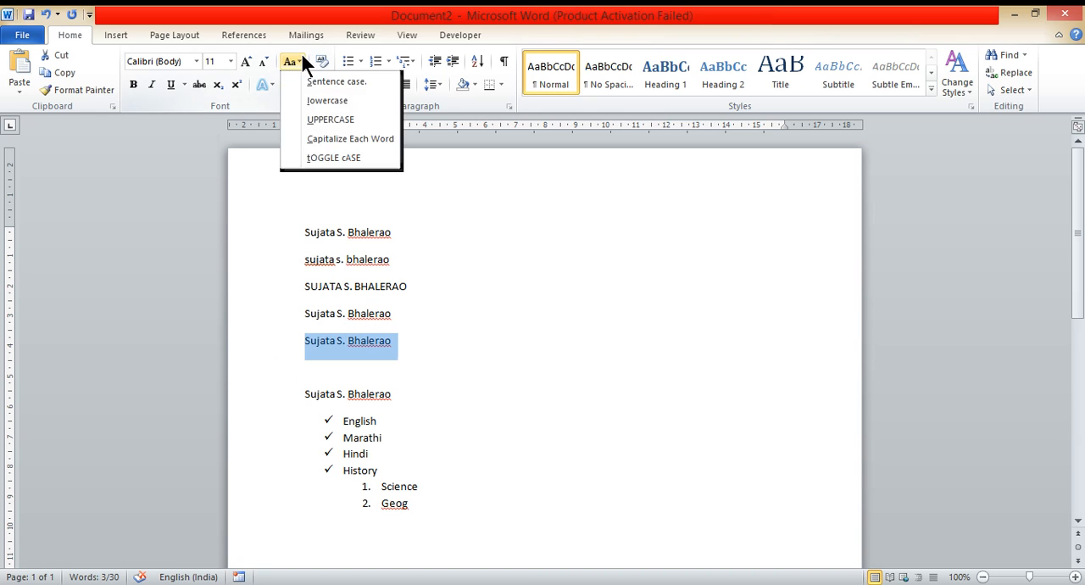
click(343, 160)
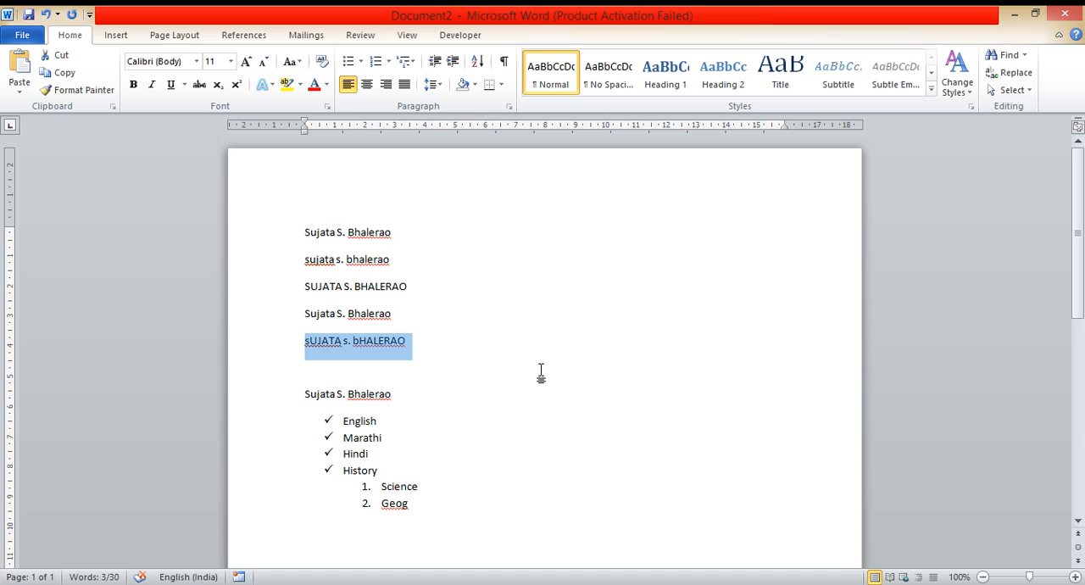
click(525, 468)
Step: Start a custom text watermark for the page and set its color to the standard Blue
scroll(525, 453, down, 1)
scroll(532, 408, down, 1)
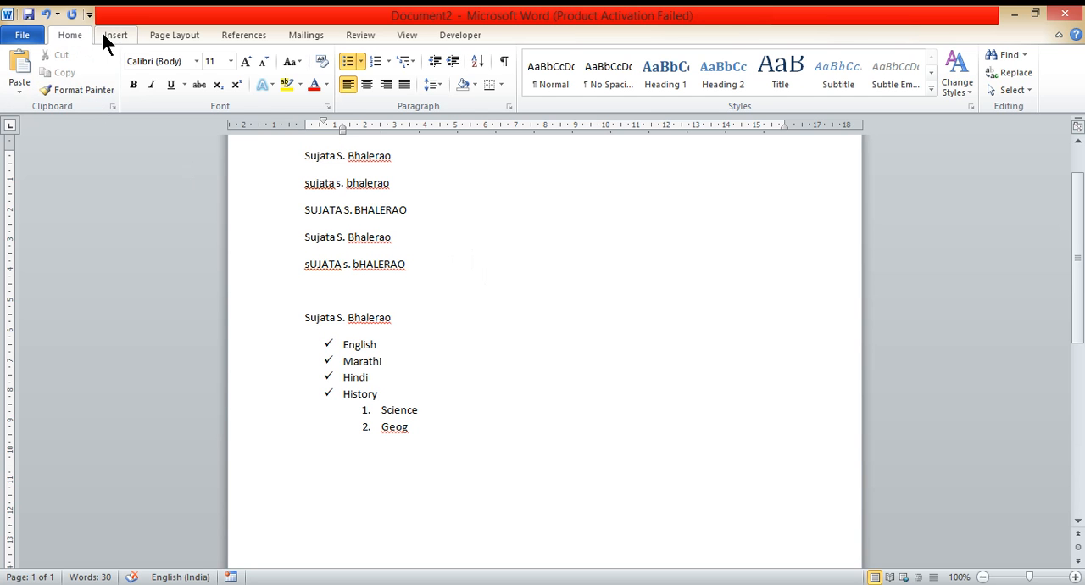
click(184, 36)
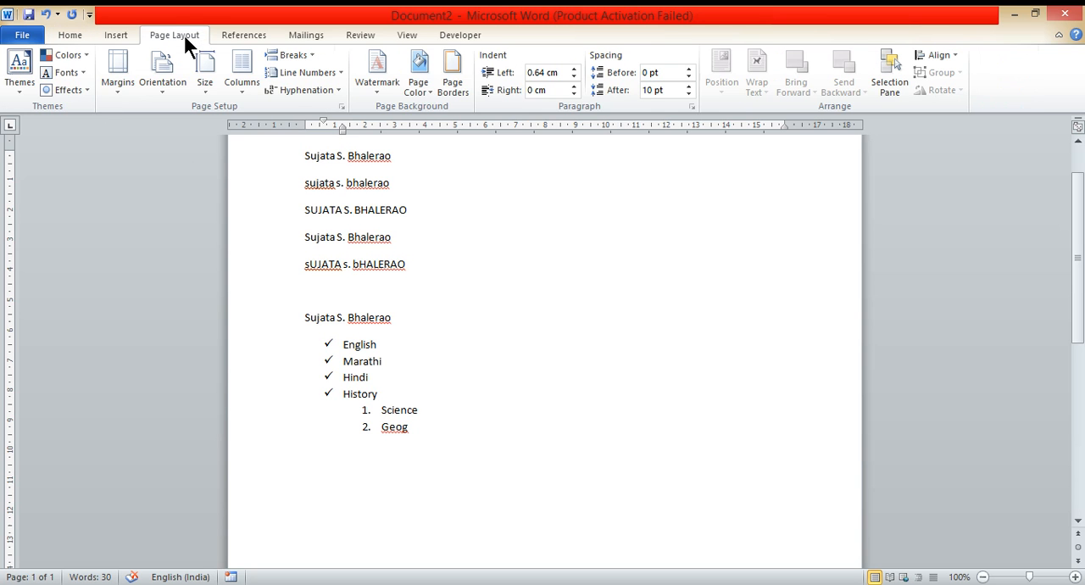
click(376, 93)
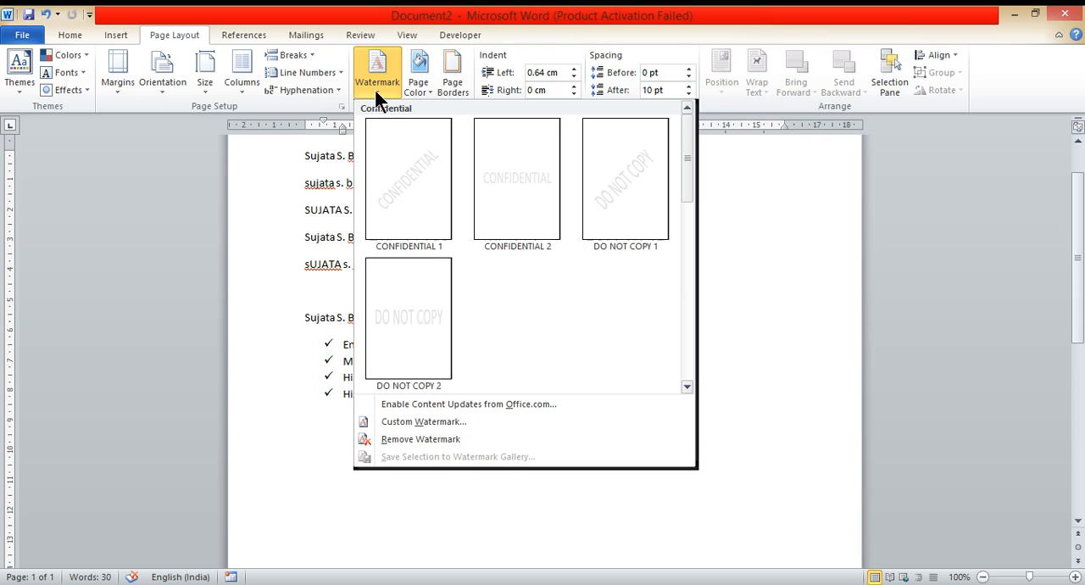
click(425, 421)
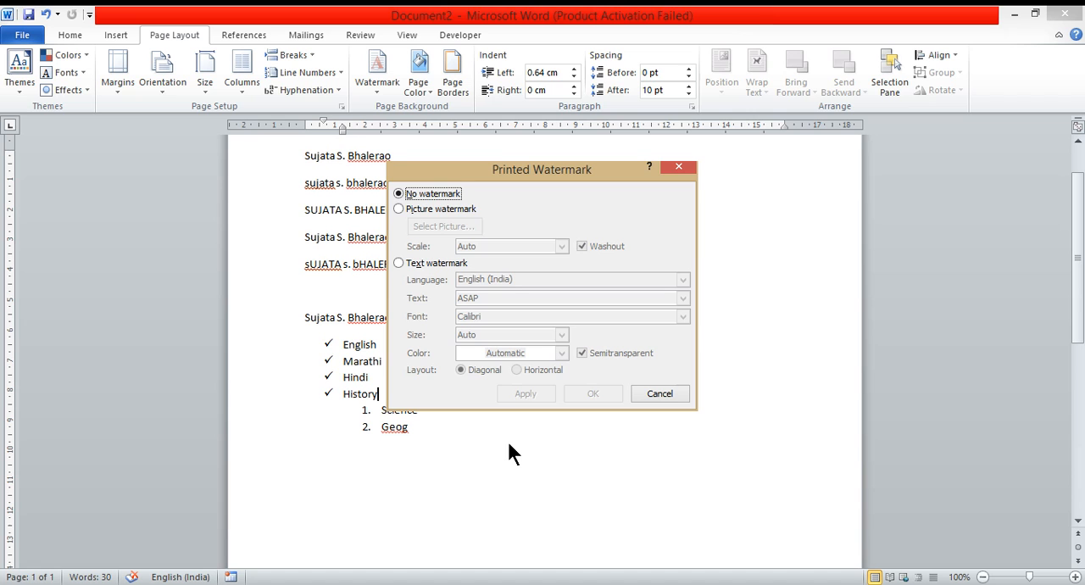
click(436, 263)
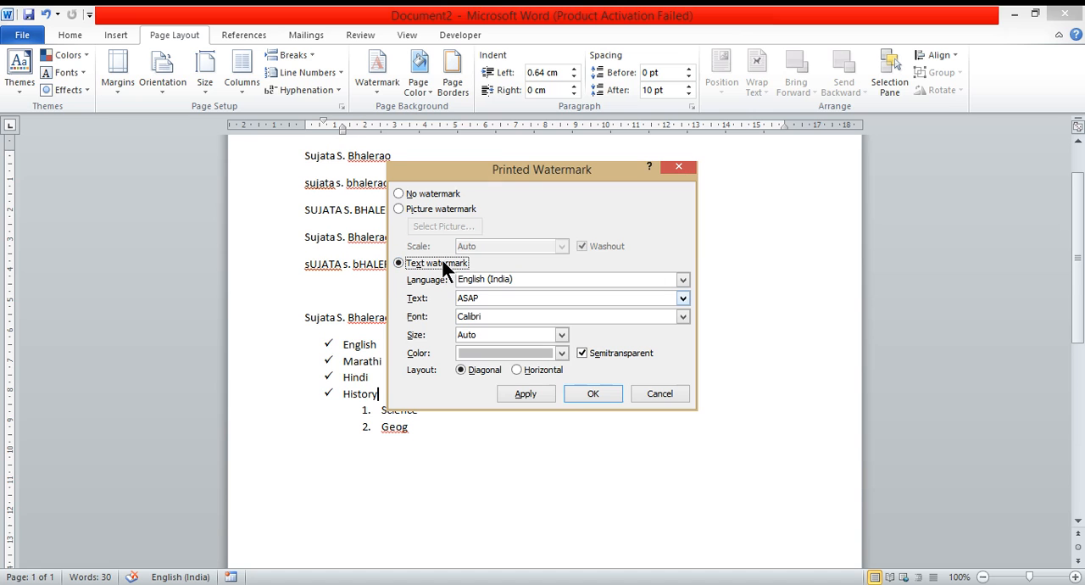
click(561, 353)
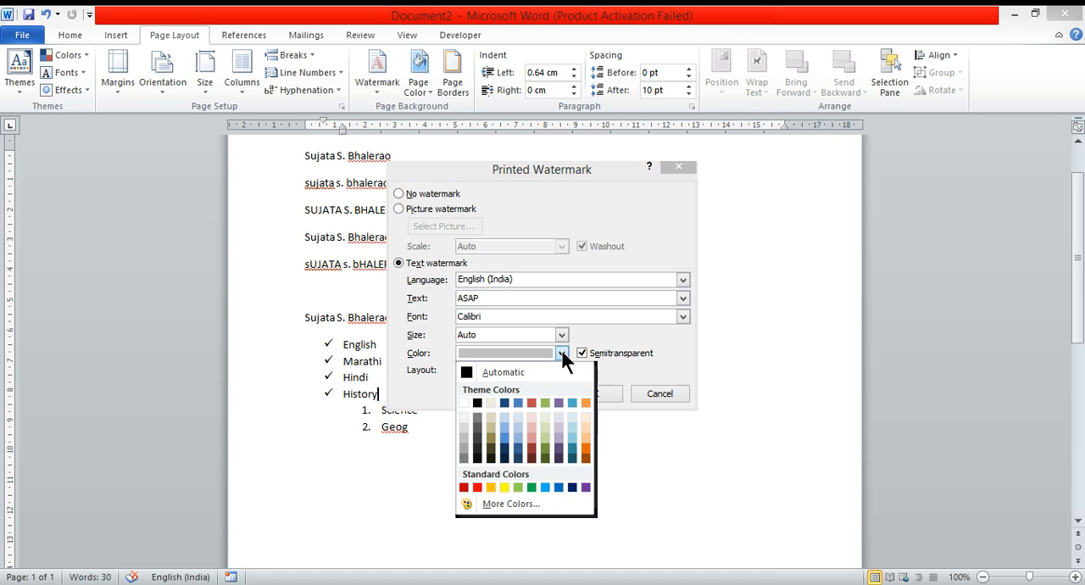
click(561, 485)
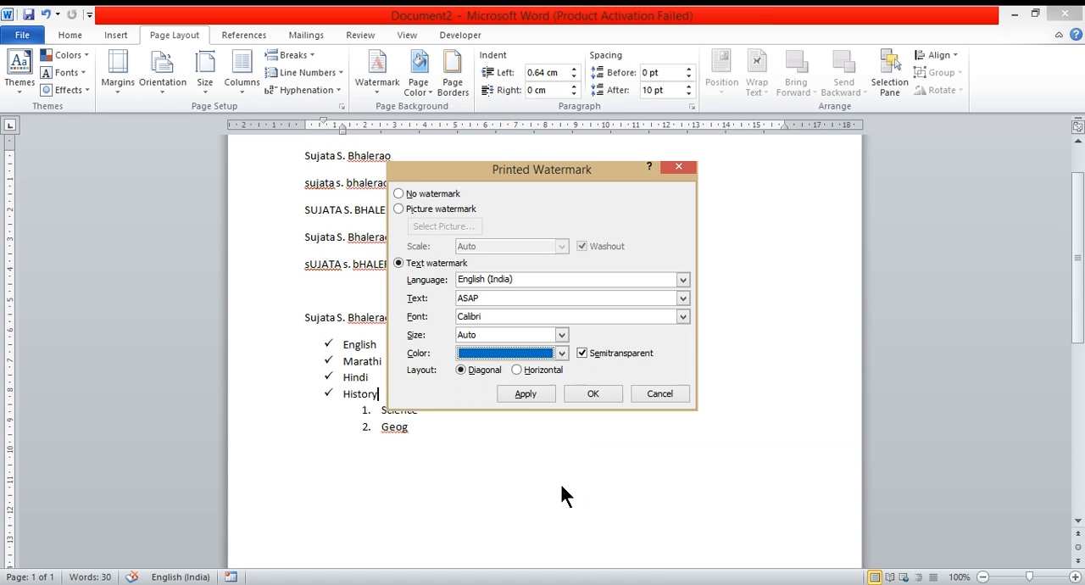
Step: Set the watermark's font to Eras Demi ITC
click(489, 297)
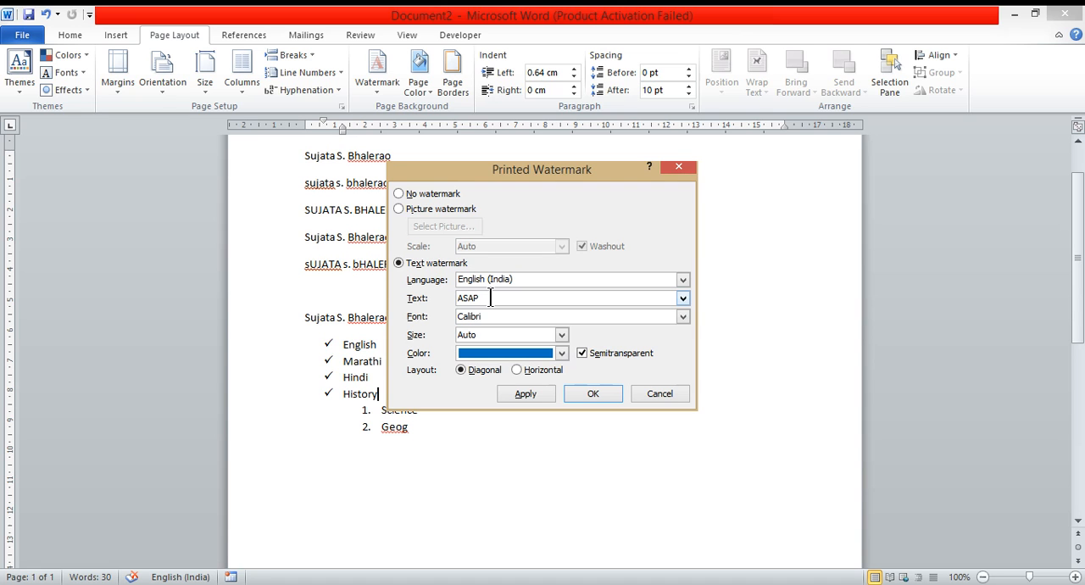
click(682, 317)
scroll(525, 355, down, 4)
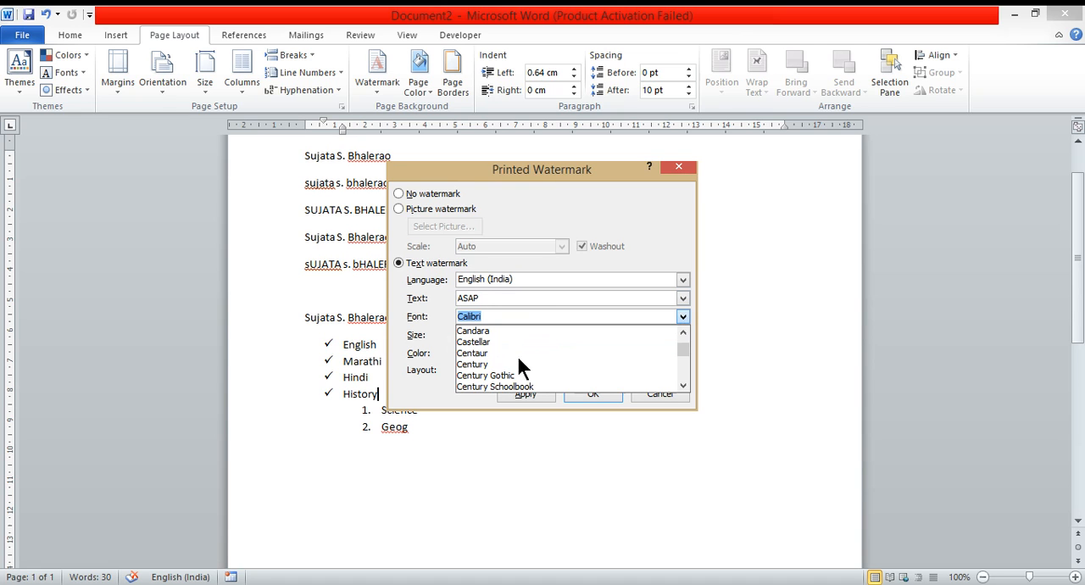
scroll(496, 354, down, 2)
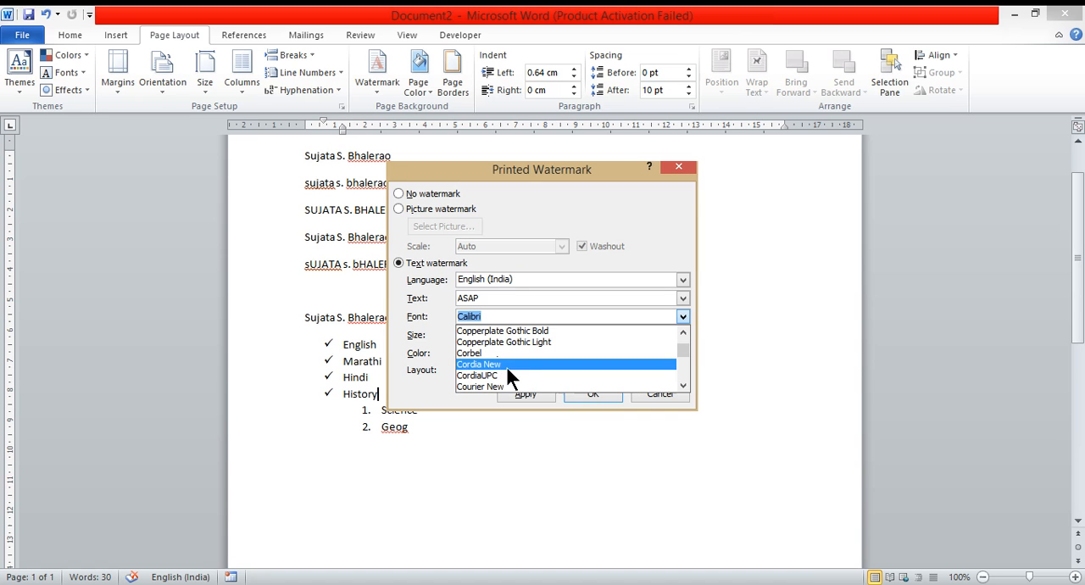
scroll(514, 367, down, 1)
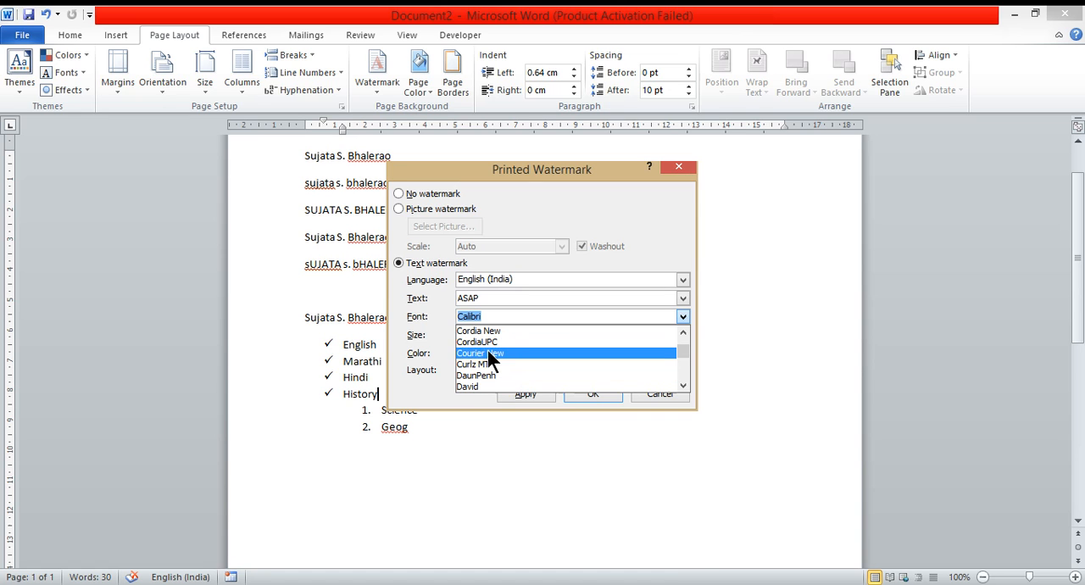
scroll(506, 343, down, 5)
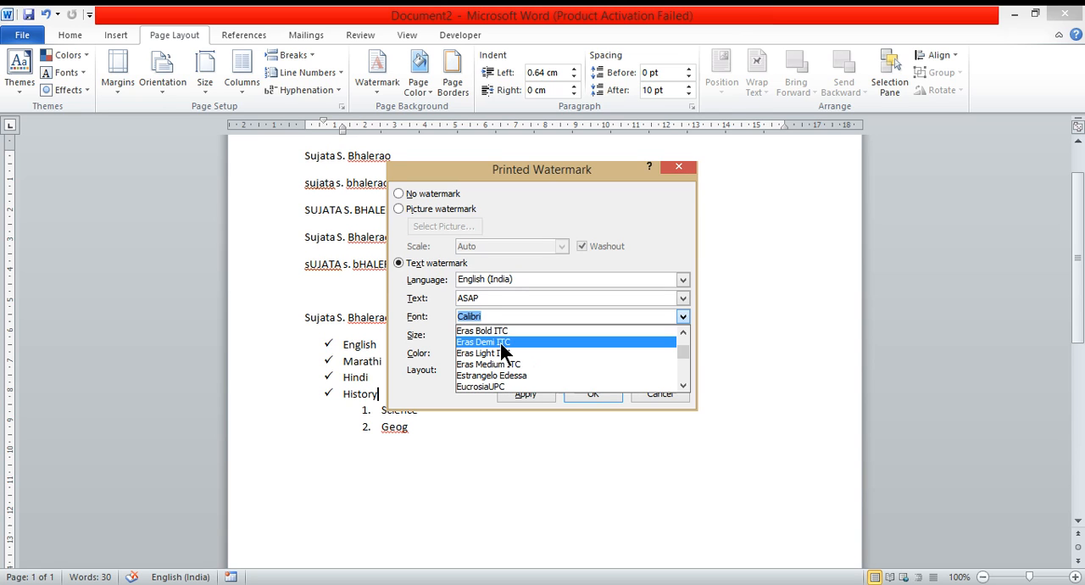
click(500, 342)
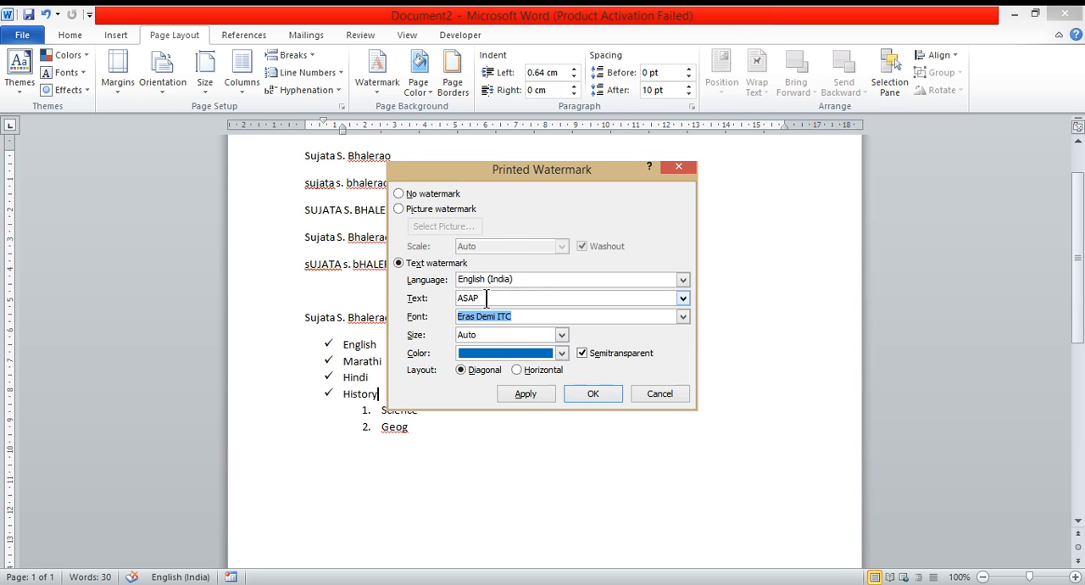
Step: Replace the watermark text with "Tech with" followed by the person's first name, apply the watermark and close its settings
click(483, 297)
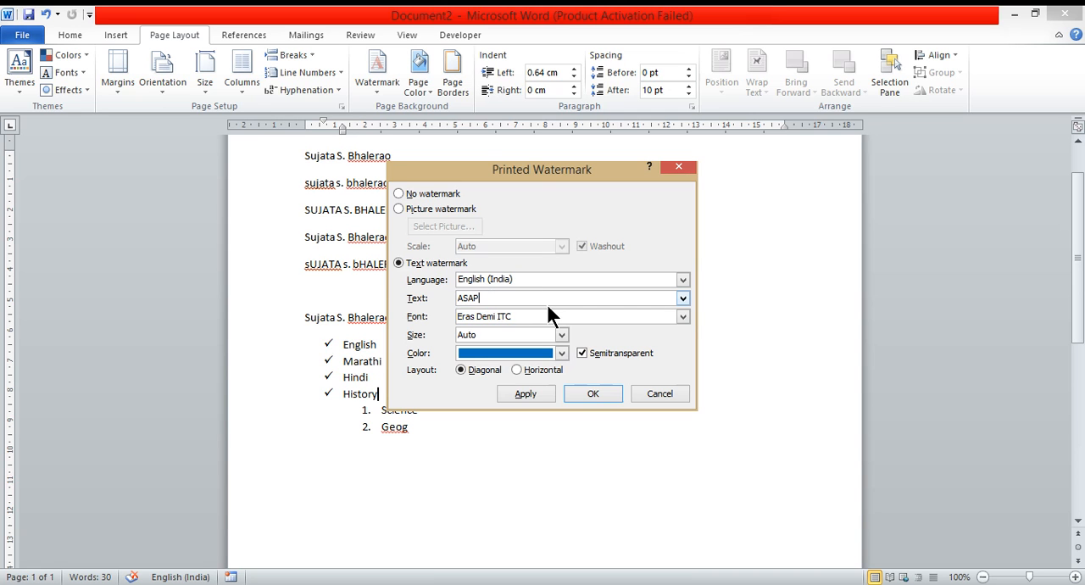
key(BackSpace)
key(BackSpace)
key(BackSpace)
key(BackSpace)
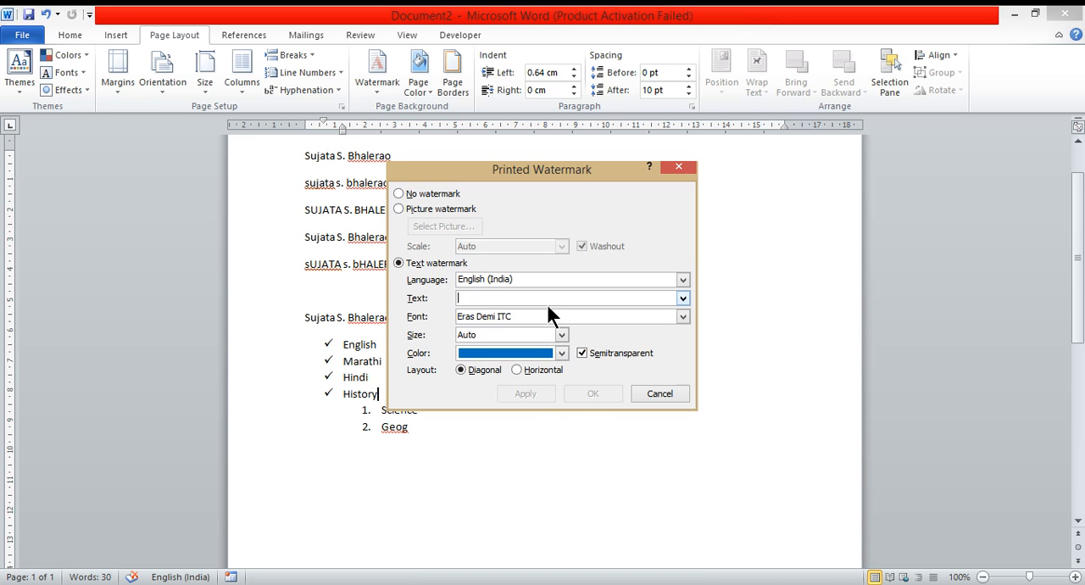
text(Tech )
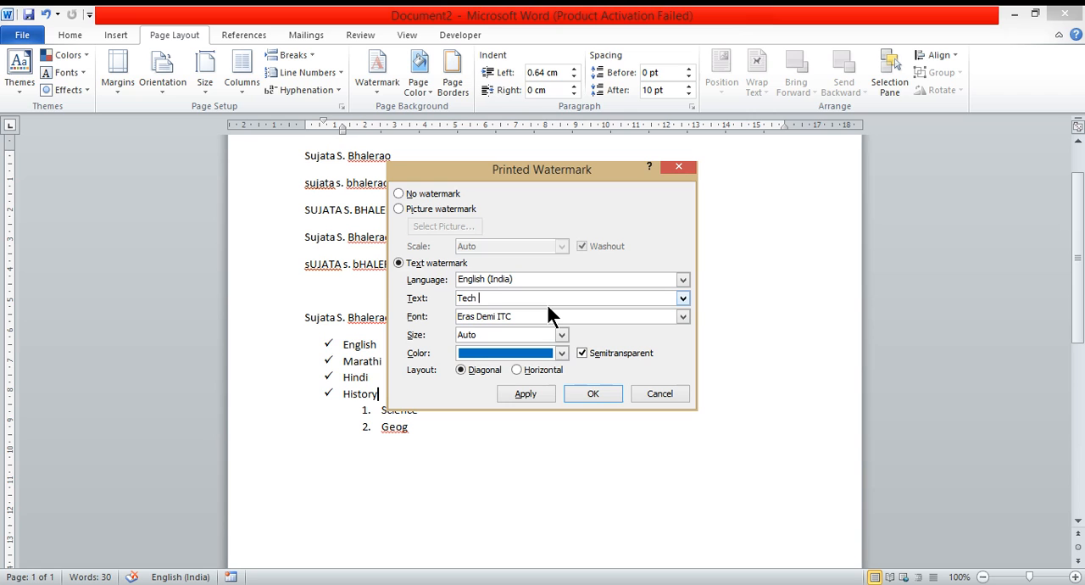
text(with Sujata)
click(524, 393)
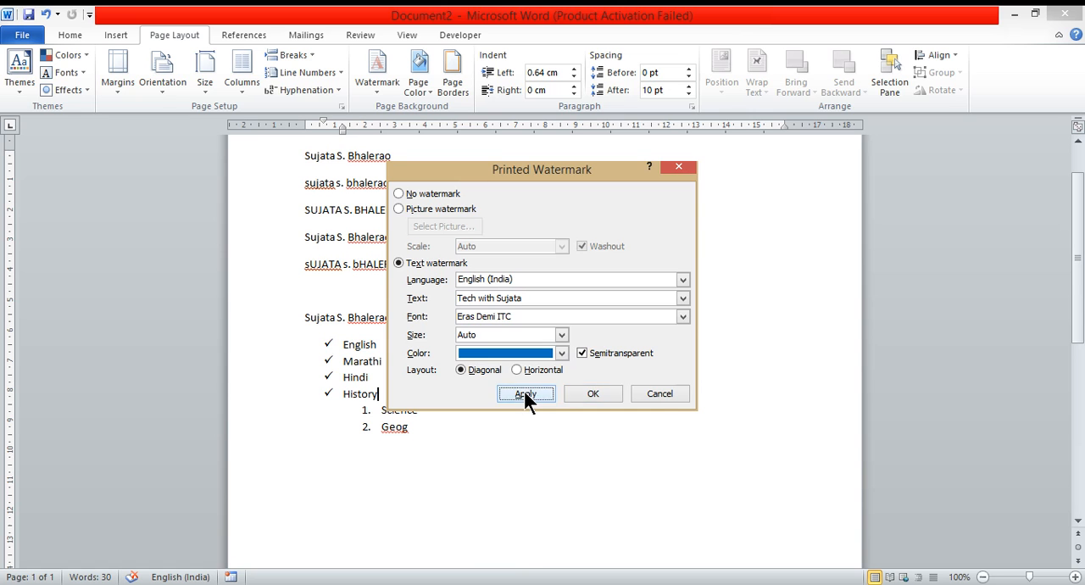
click(661, 394)
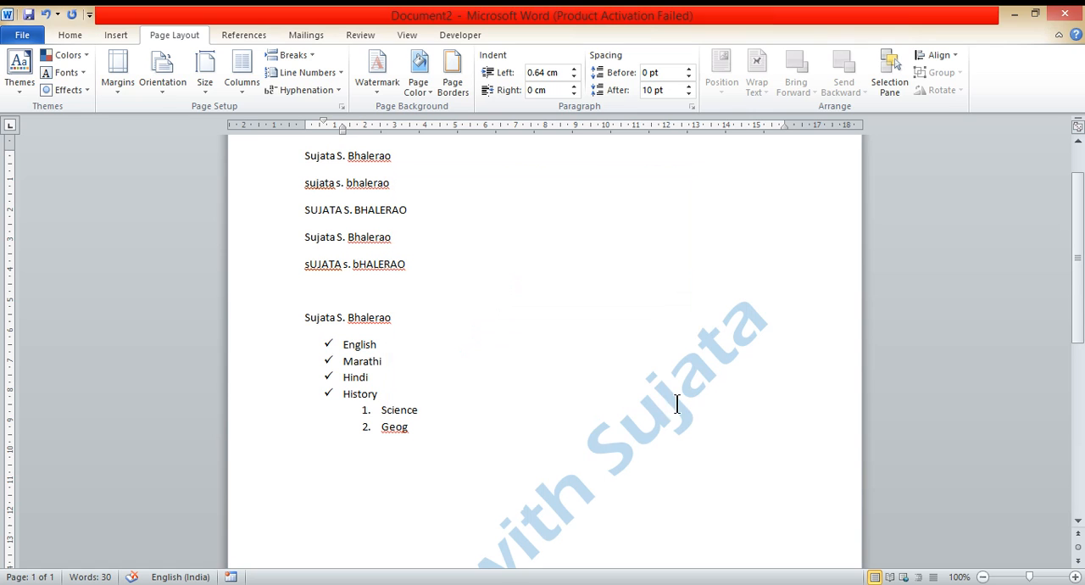
Step: Review the diagonal watermark across the whole page and zoom the document out to 80%
scroll(703, 449, down, 2)
scroll(703, 452, down, 7)
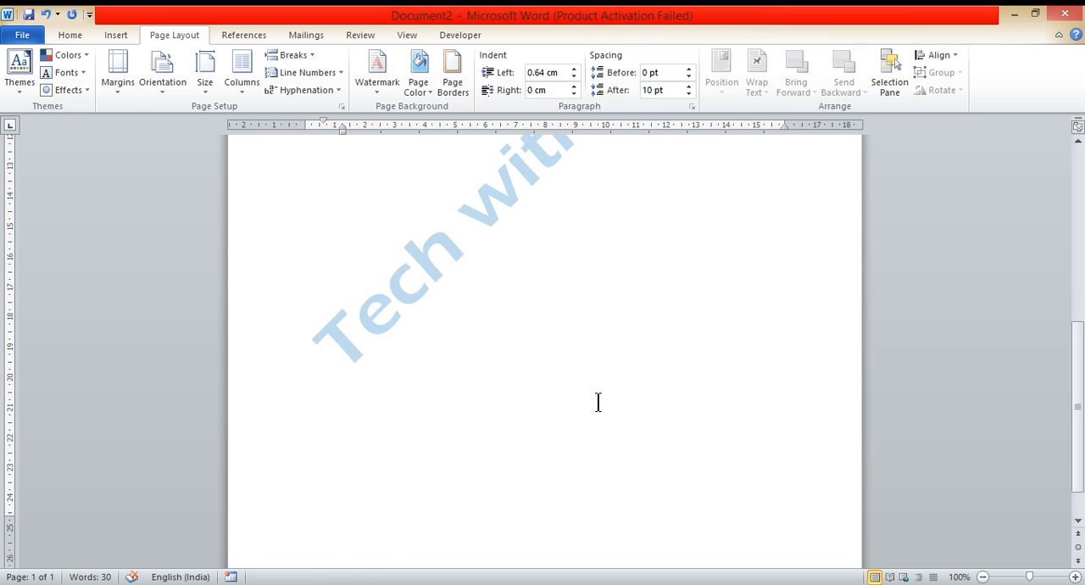
scroll(595, 401, up, 4)
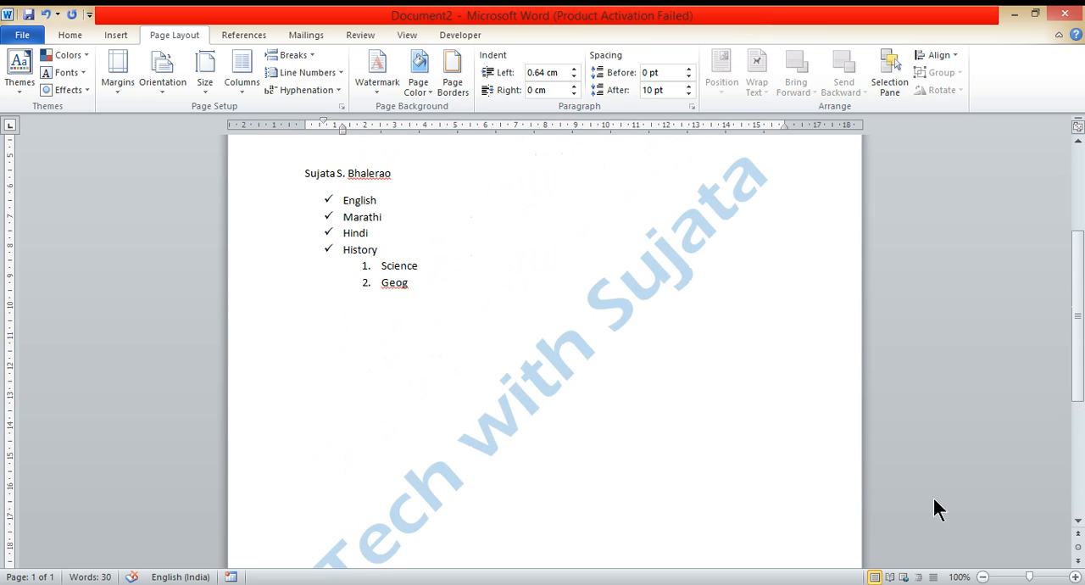
scroll(701, 421, down, 2)
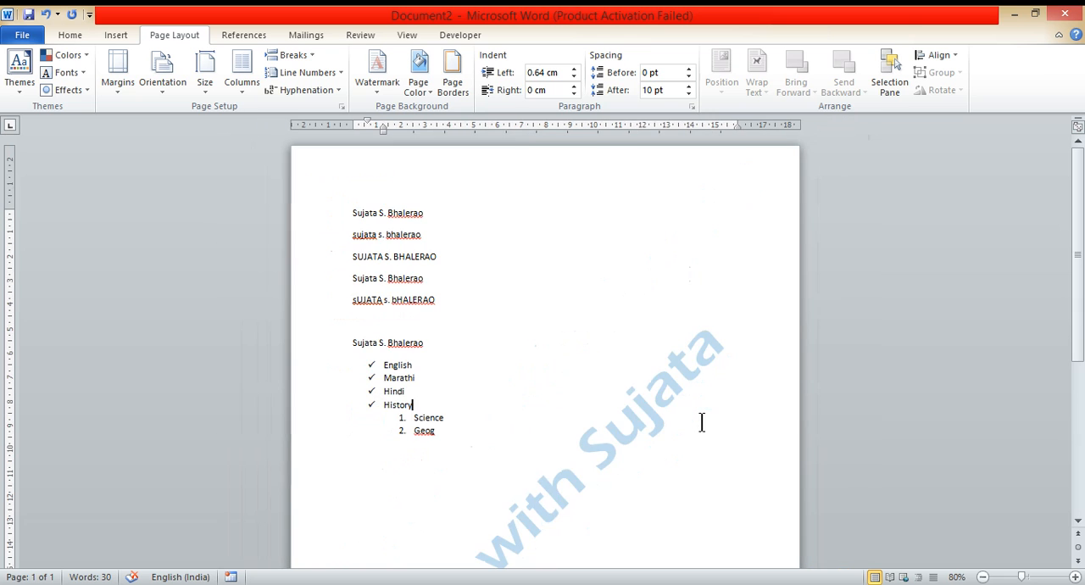